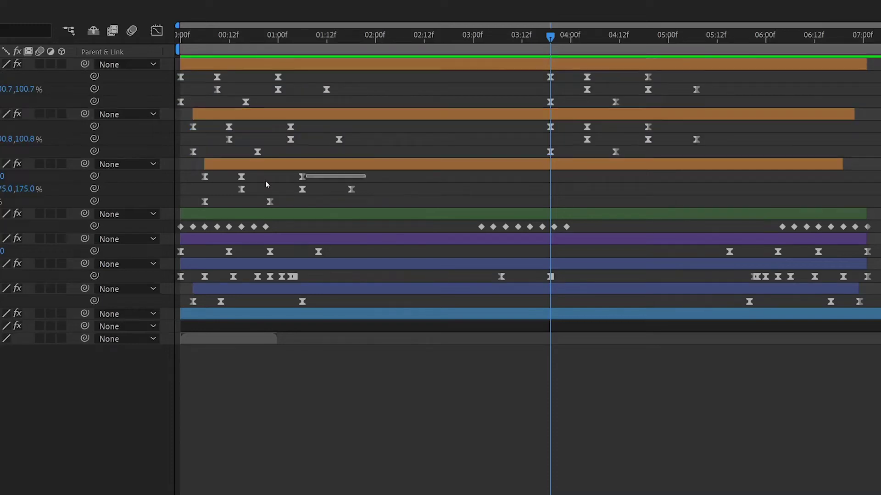
# Copy each layer's keyframes, paste them at the 04:00f playhead, and time-reverse the pasted keys.
pyautogui.moveTo(266, 184); pyautogui.dragTo(197, 172)
pyautogui.hotkey('ctrl', 'c')
pyautogui.hotkey('ctrl', 'v')
pyautogui.moveTo(537, 73); pyautogui.dragTo(711, 206)
pyautogui.rightClick(550, 77)
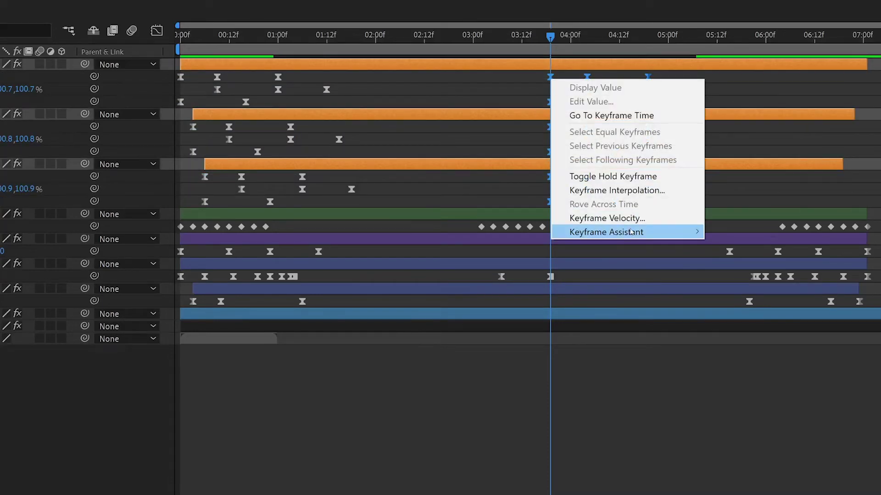
pyautogui.moveTo(631, 232)
pyautogui.click(753, 367)
# Select the reversed keyframes on all three layers and move them later, including the third-row keys.
pyautogui.moveTo(527, 73); pyautogui.dragTo(670, 83)
pyautogui.moveTo(532, 97); pyautogui.dragTo(709, 133)
pyautogui.moveTo(530, 146); pyautogui.dragTo(670, 184)
pyautogui.moveTo(551, 176); pyautogui.dragTo(715, 206)
pyautogui.moveTo(614, 148); pyautogui.dragTo(717, 161)
pyautogui.moveTo(615, 98); pyautogui.dragTo(720, 89)
# Push each layer's reversed keyframes later, then duplicate layers 1–3's keyframes at the playhead.
pyautogui.moveTo(772, 123); pyautogui.dragTo(553, 161)
pyautogui.moveTo(741, 130); pyautogui.dragTo(851, 130)
pyautogui.moveTo(689, 183); pyautogui.dragTo(843, 177)
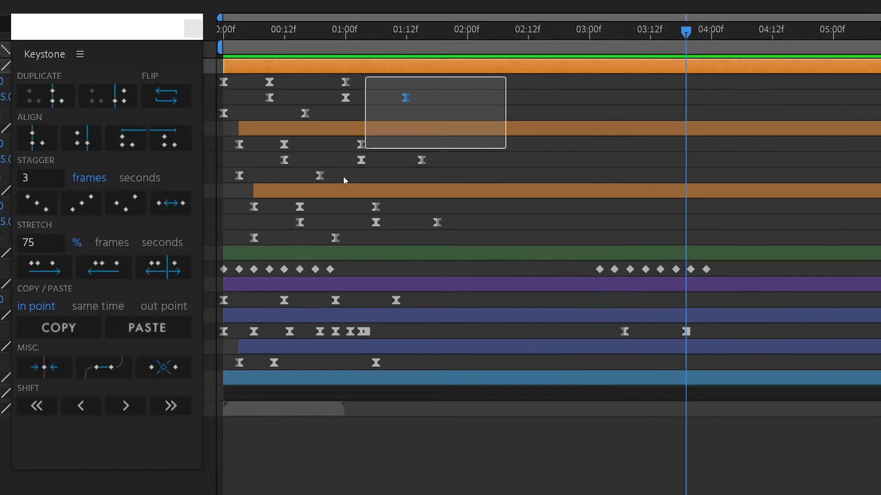
pyautogui.moveTo(345, 180); pyautogui.dragTo(224, 245)
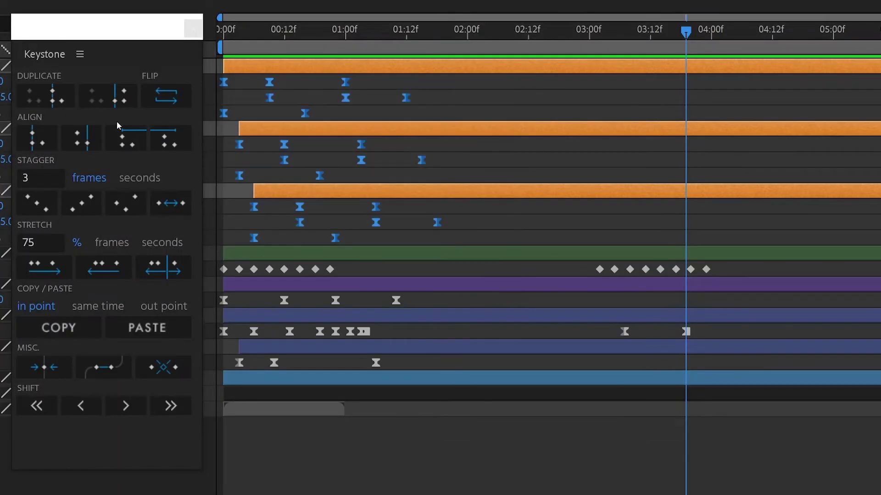
pyautogui.click(120, 99)
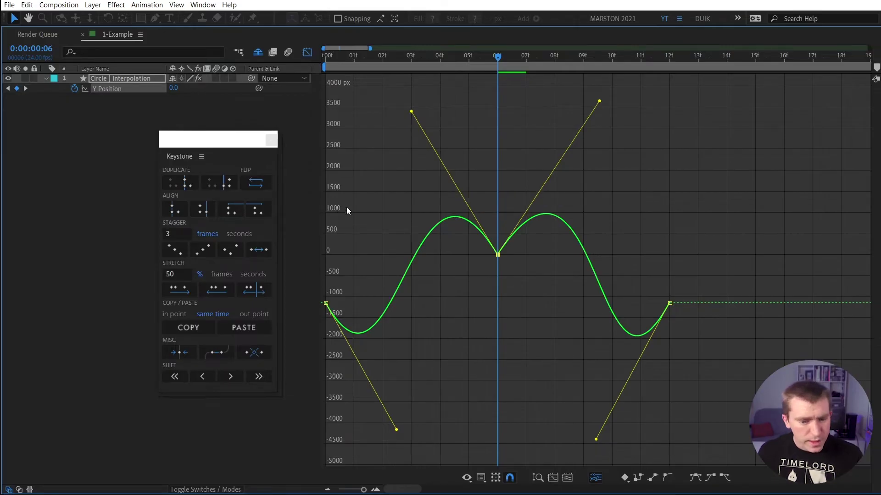
# Drag the middle Y Position keyframe to 05f and back to 06f, then shift it frame by frame to 03f.
pyautogui.moveTo(519, 252); pyautogui.dragTo(500, 255)
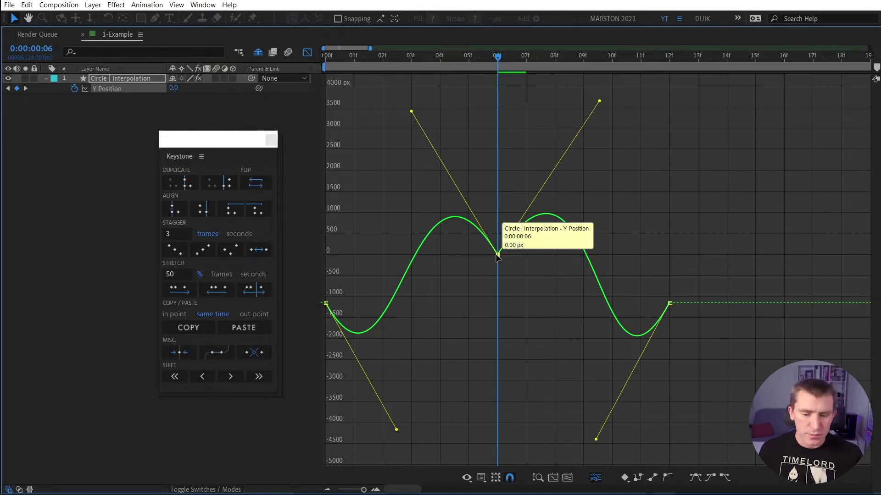
pyautogui.moveTo(498, 254); pyautogui.dragTo(442, 255)
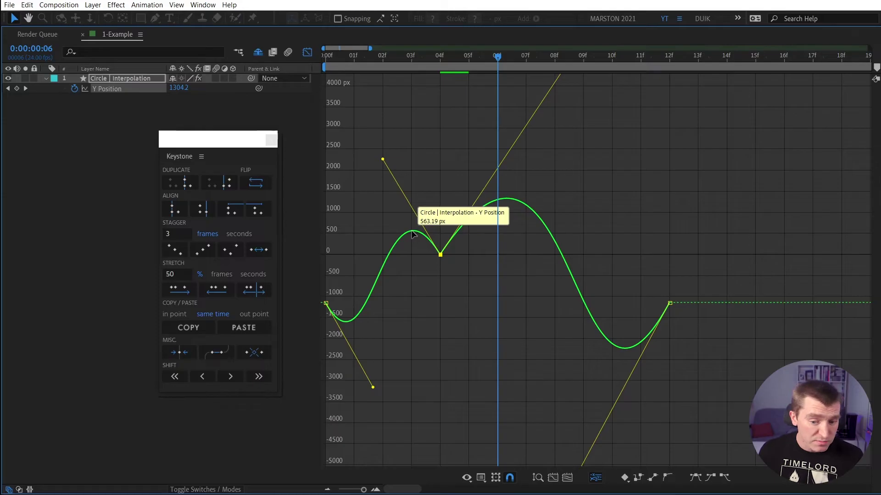
pyautogui.moveTo(445, 254); pyautogui.dragTo(519, 270)
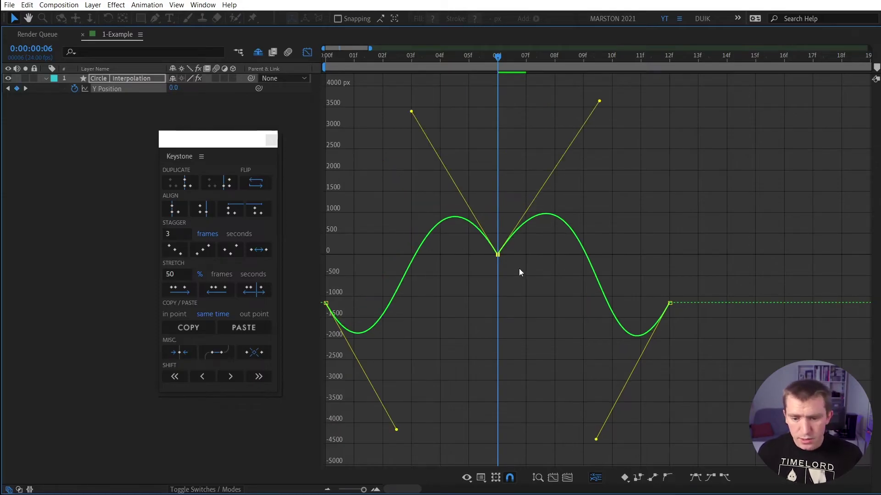
pyautogui.click(205, 378)
pyautogui.click(204, 378)
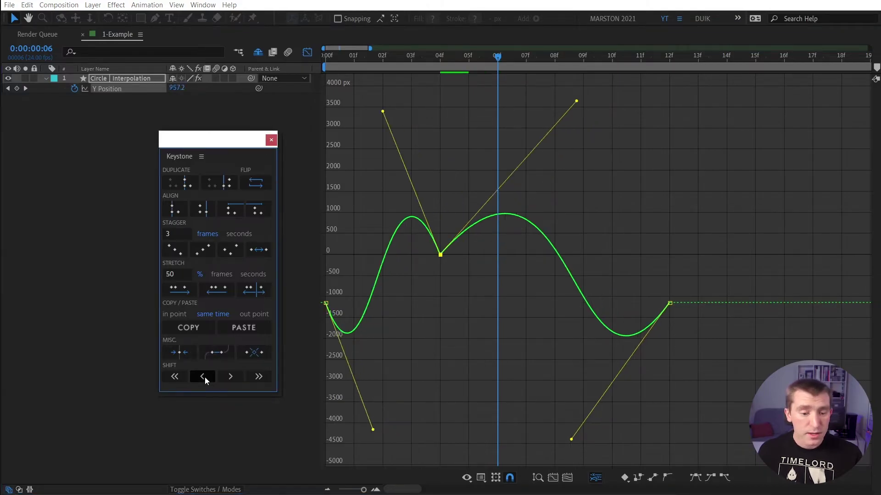
pyautogui.click(205, 377)
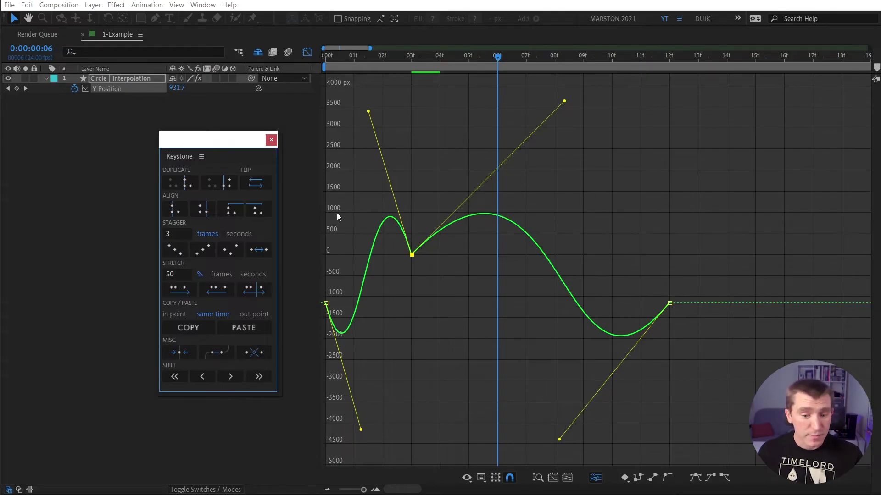
pyautogui.moveTo(401, 234)
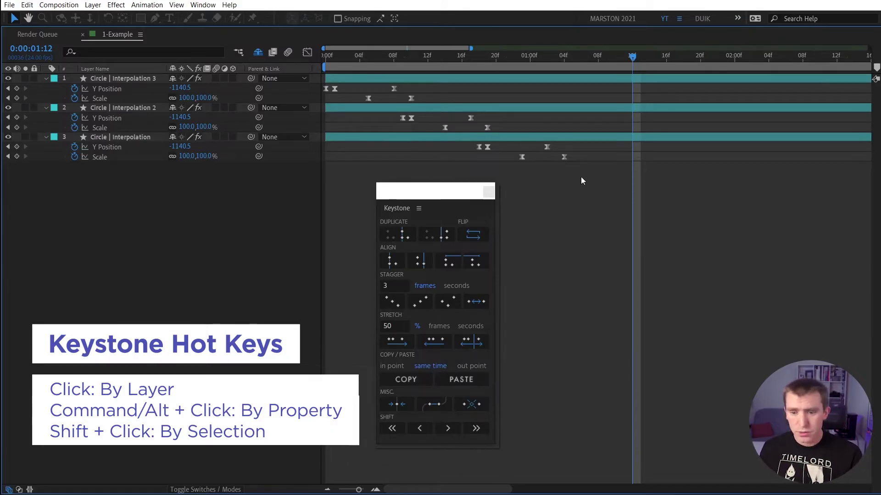
# Duplicate all three circle layers' keyframes at the playhead, undo, and duplicate them again.
pyautogui.moveTo(582, 178); pyautogui.dragTo(318, 78)
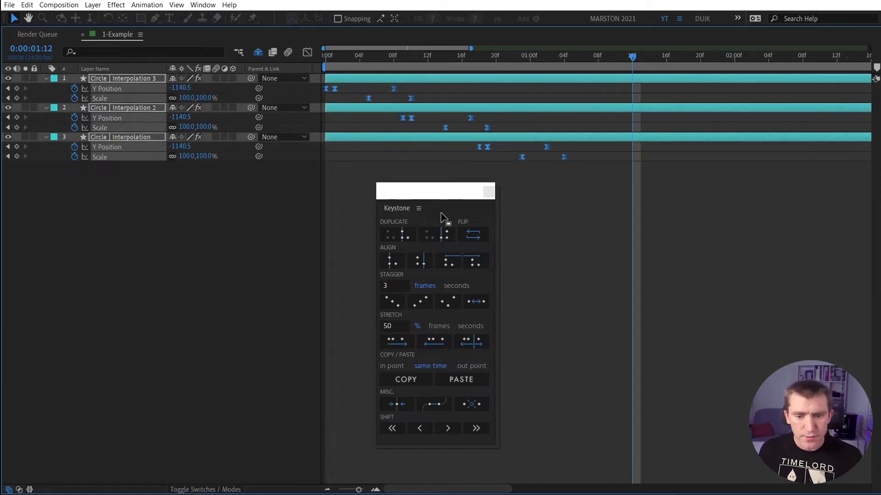
pyautogui.click(402, 238)
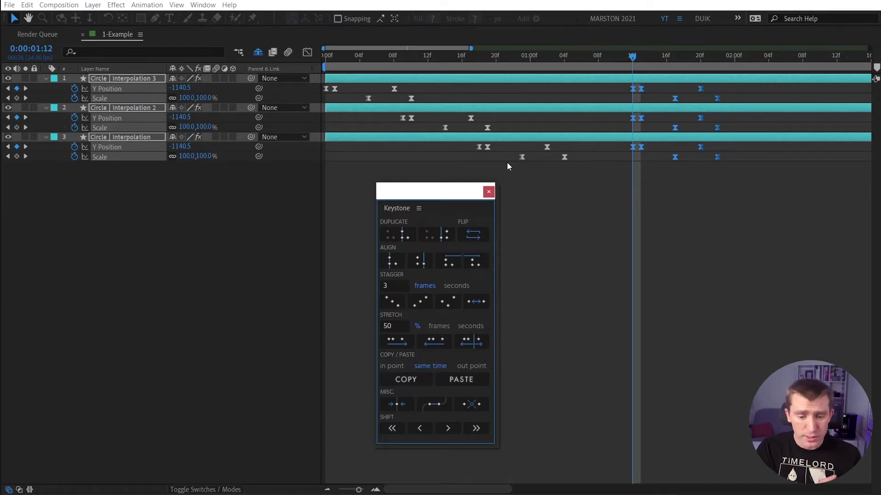
pyautogui.click(637, 185)
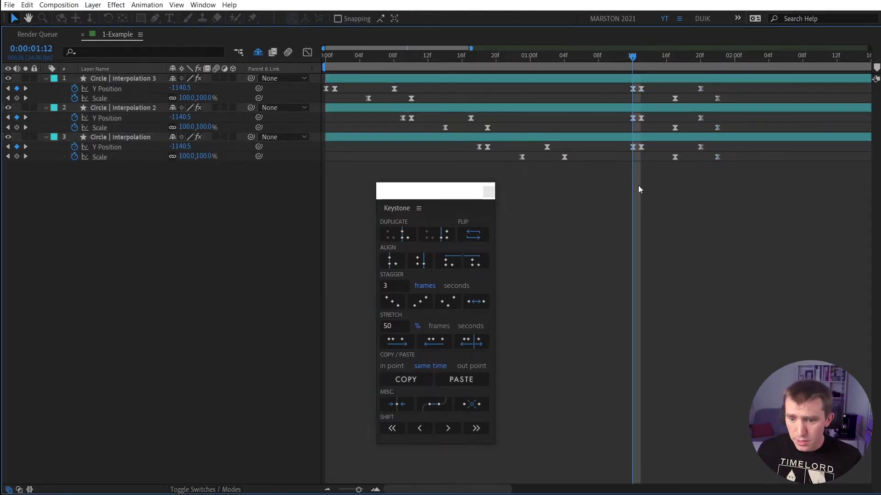
pyautogui.hotkey('ctrl', 'z')
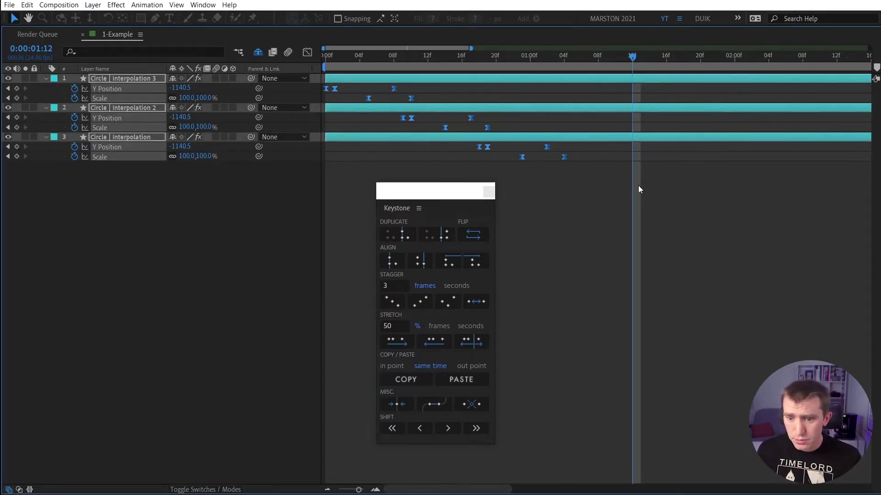
pyautogui.click(406, 234)
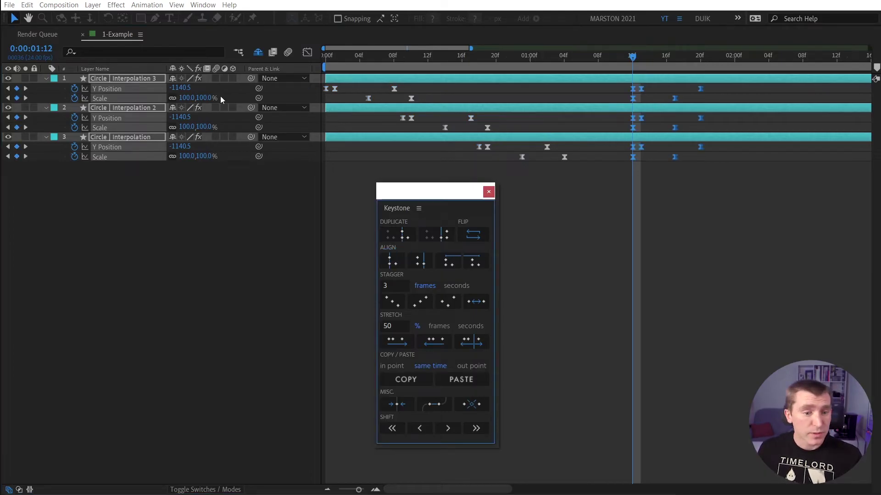
# Select layer 1's Scale keyframes, undo the last duplicate, and duplicate all selected keyframes at the playhead.
pyautogui.click(220, 109)
pyautogui.click(111, 99)
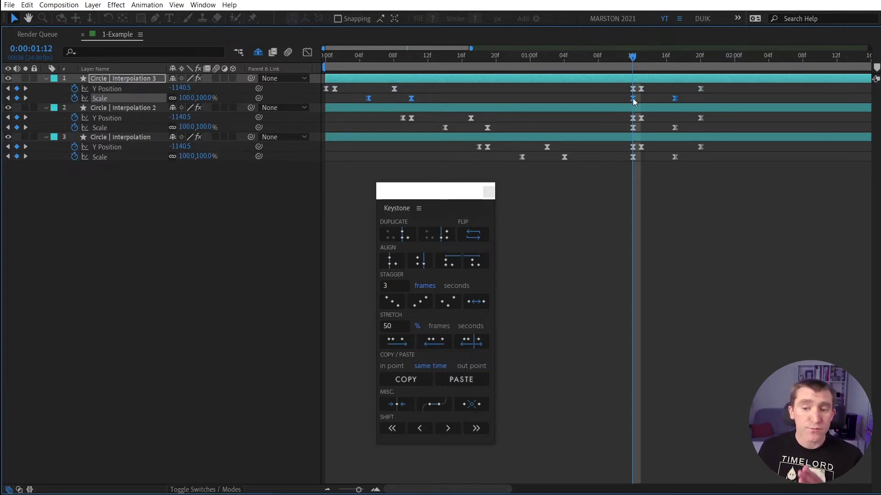
pyautogui.moveTo(633, 99)
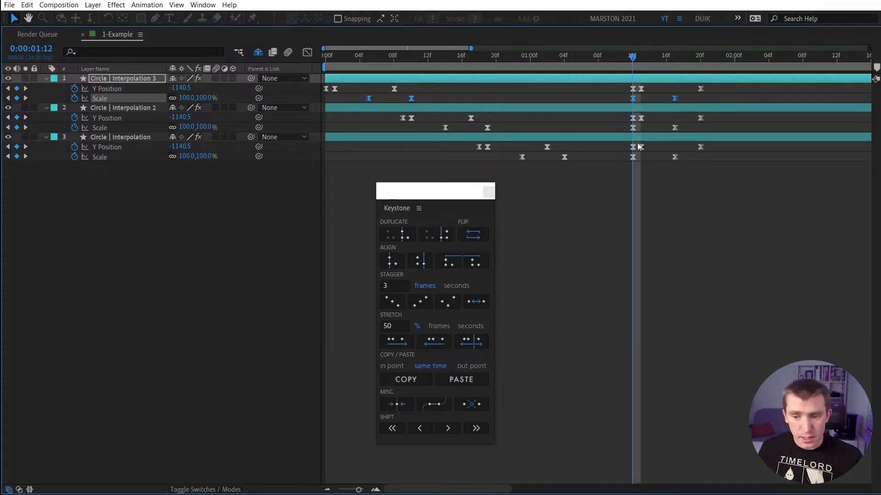
pyautogui.click(640, 207)
pyautogui.hotkey('ctrl', 'z')
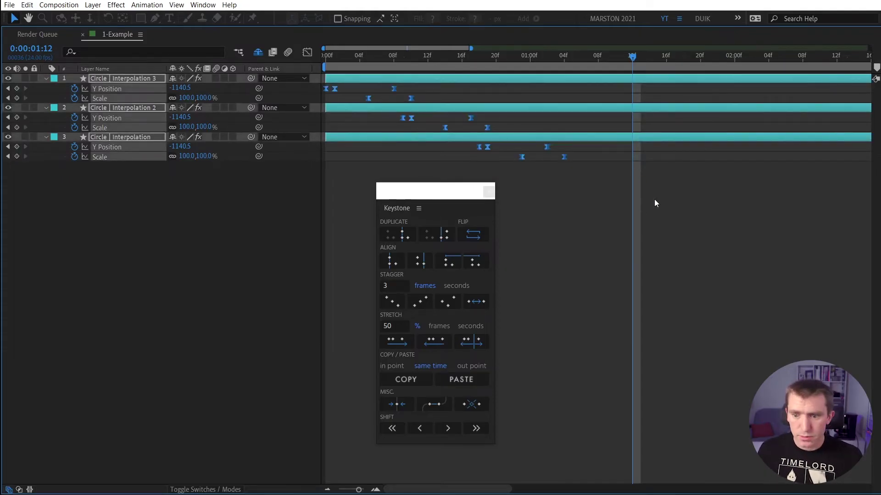
pyautogui.click(399, 237)
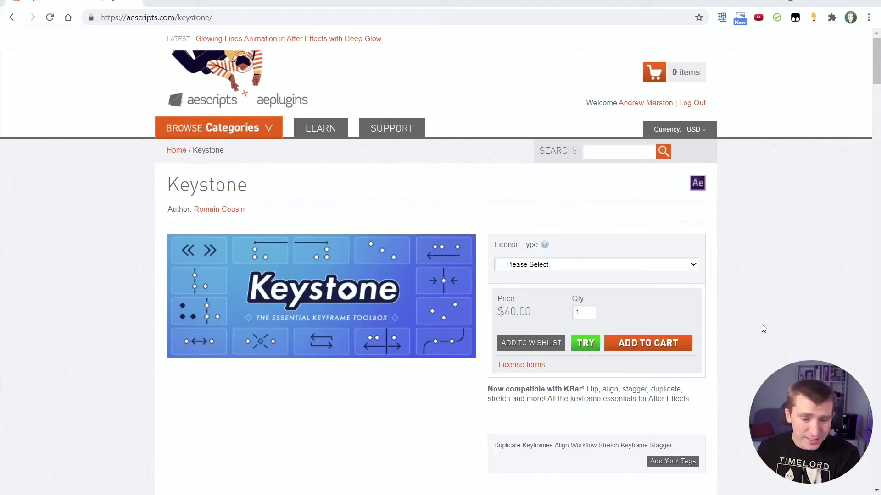
# Scroll the aescripts Keystone page past the feature overview to the KBar compatibility section with 2 icon sets.
pyautogui.scroll(-15, 762, 328)
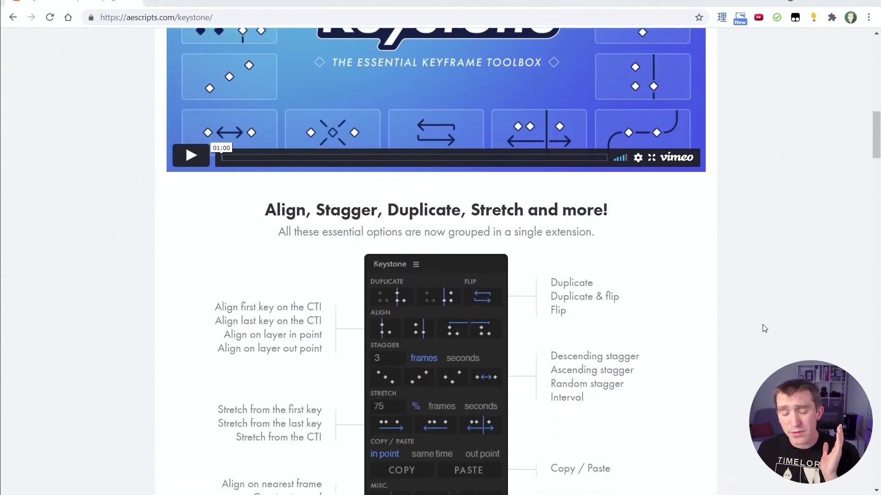
pyautogui.scroll(-9, 763, 329)
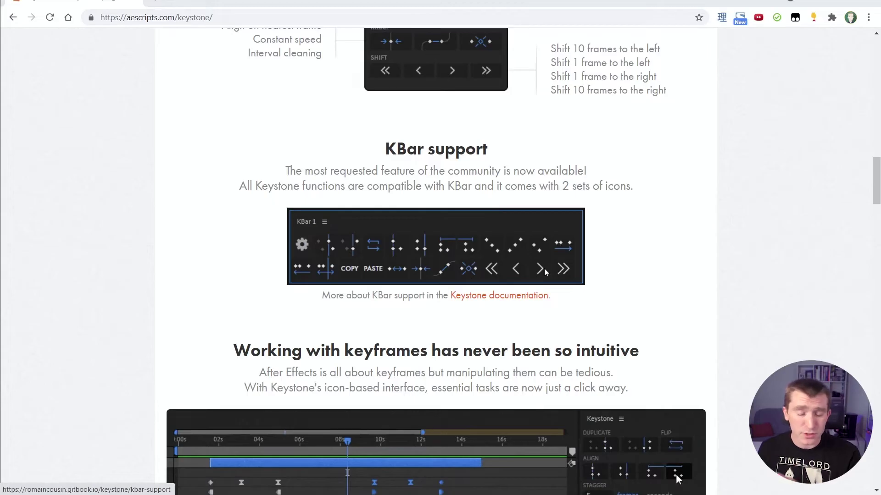
pyautogui.scroll(6, 544, 269)
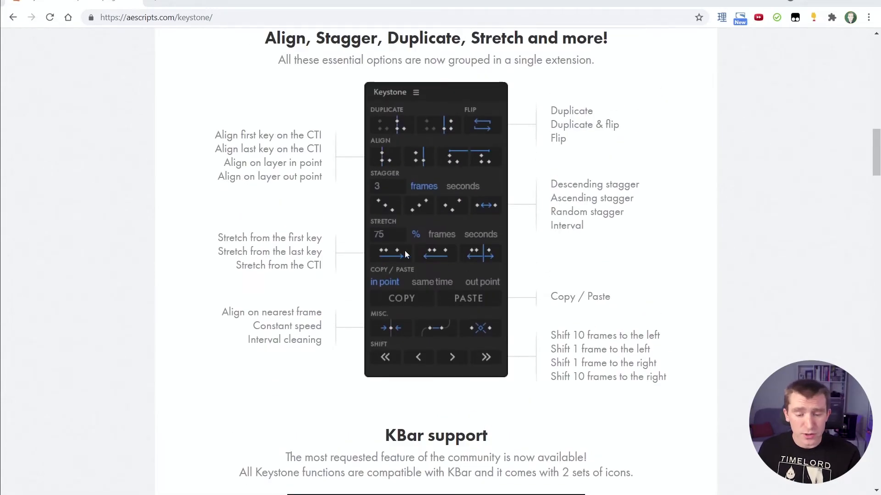
pyautogui.scroll(-6, 442, 251)
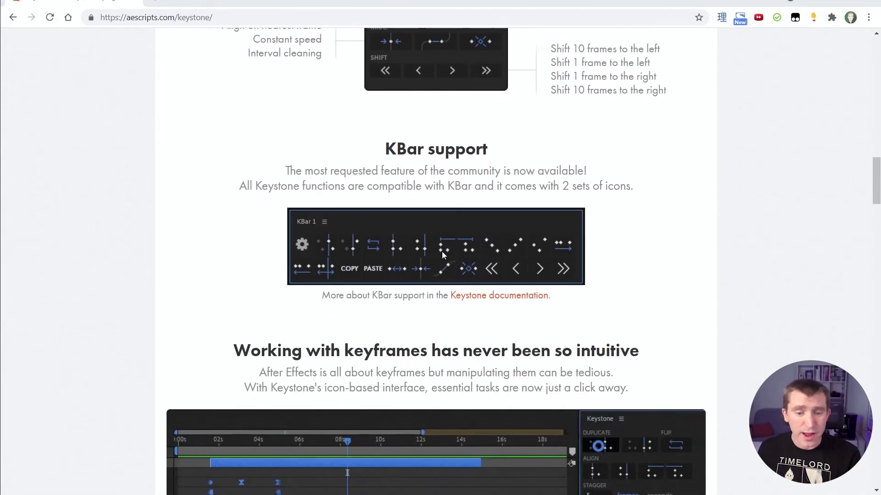
# Follow the Keystone documentation link and scroll its KBar support page down to Suffixes.
pyautogui.click(517, 300)
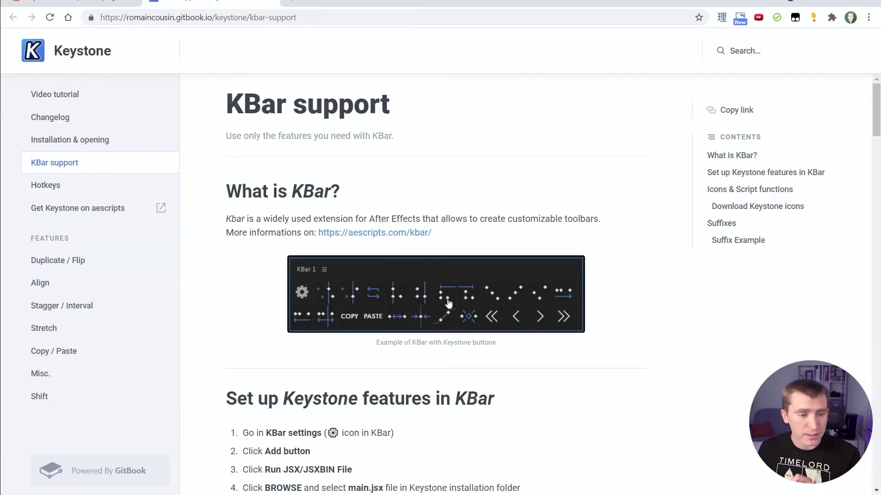
pyautogui.scroll(-12, 470, 219)
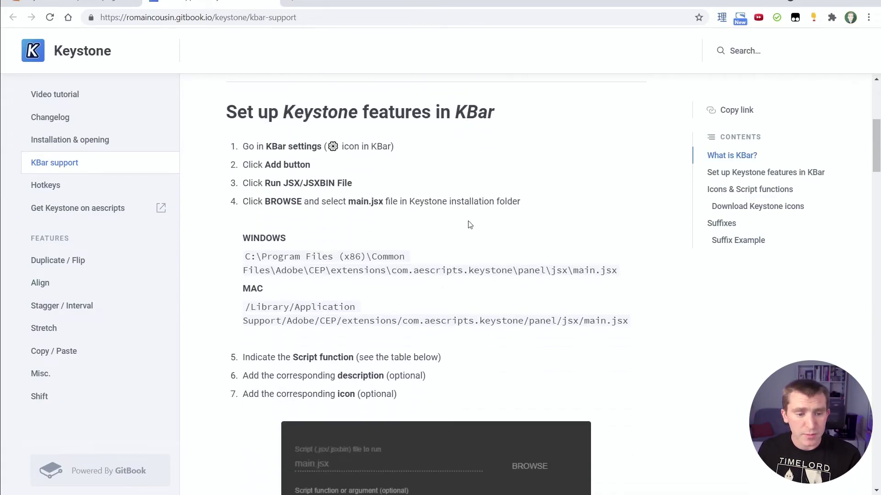
pyautogui.scroll(-20, 468, 227)
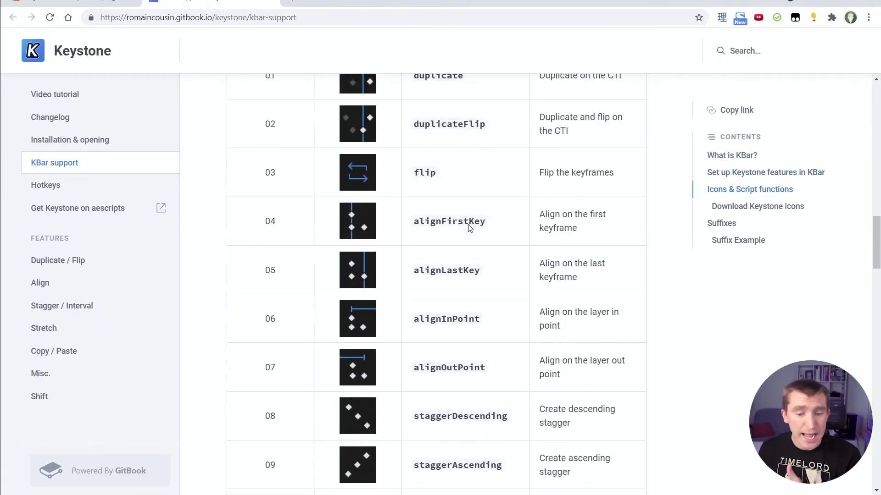
pyautogui.scroll(-14, 469, 226)
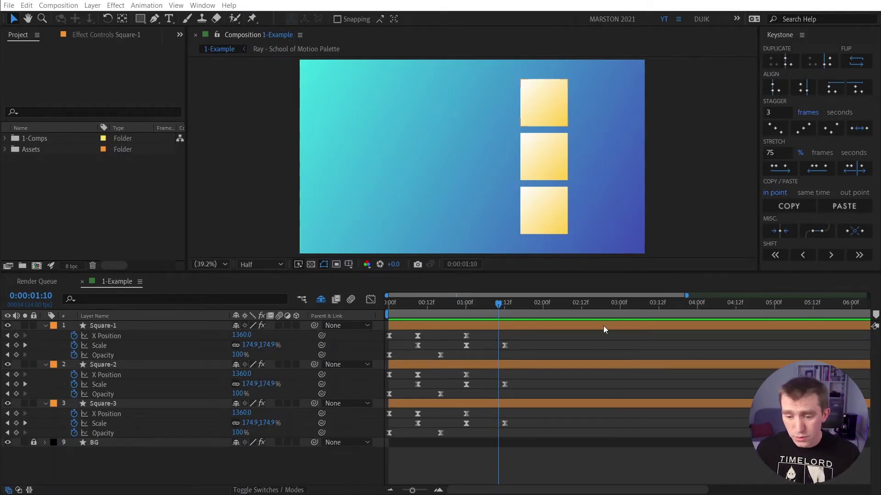
pyautogui.click(581, 348)
pyautogui.press('space')
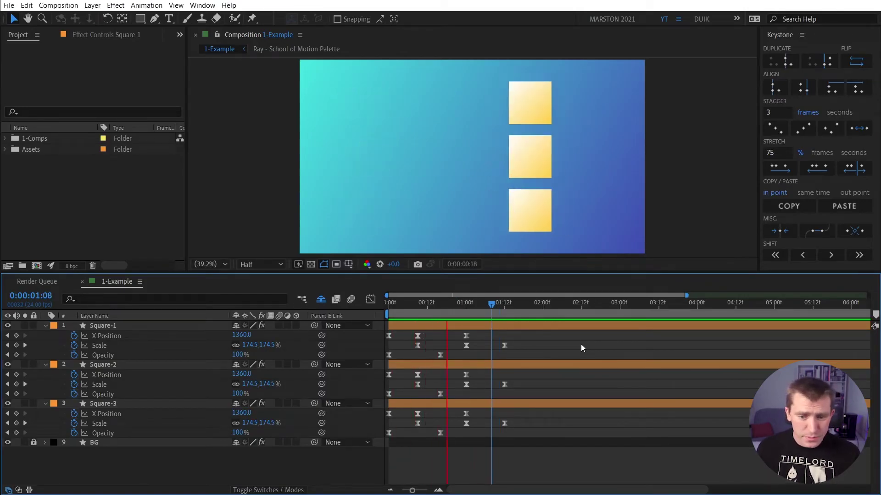
pyautogui.press('space')
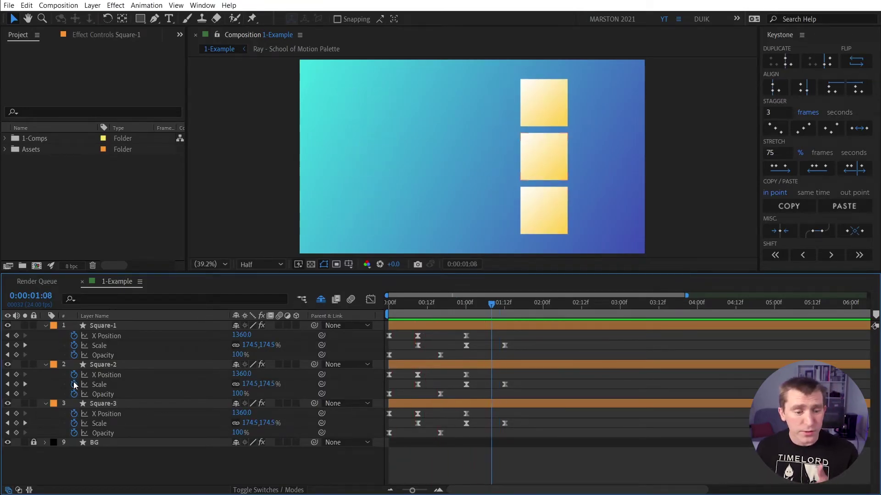
pyautogui.click(100, 326)
pyautogui.click(108, 335)
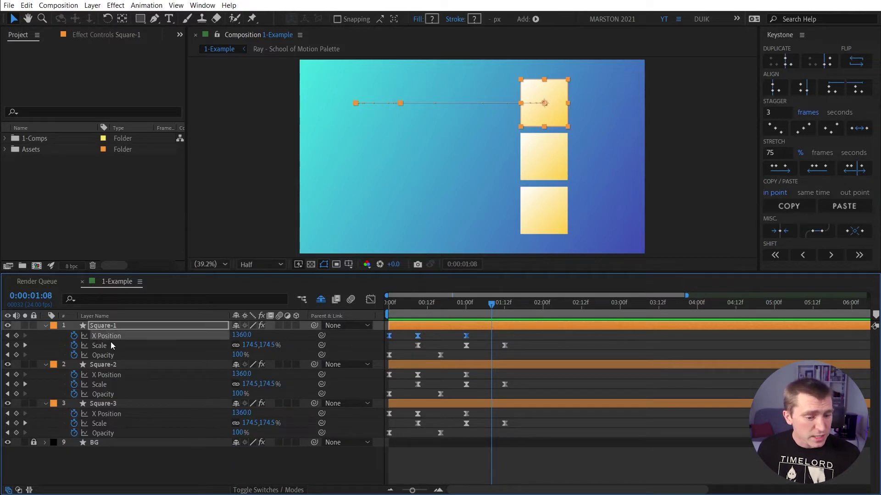
pyautogui.click(112, 346)
pyautogui.click(114, 355)
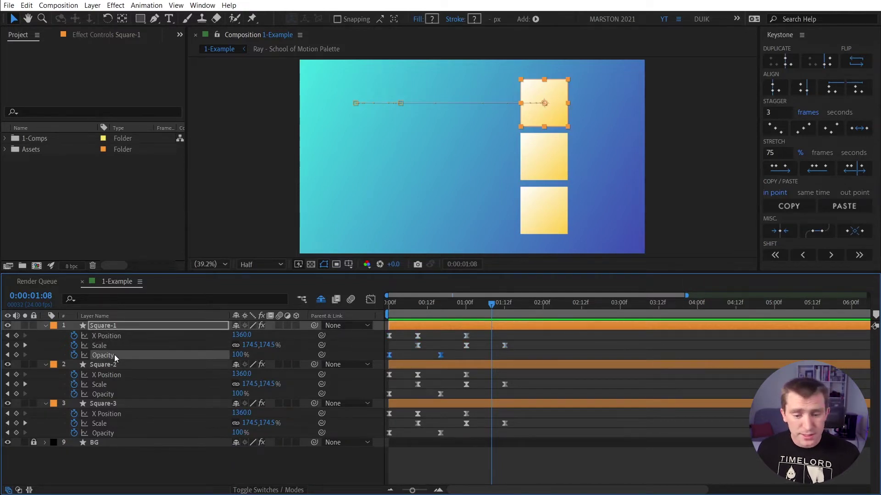
pyautogui.click(532, 343)
pyautogui.press('space')
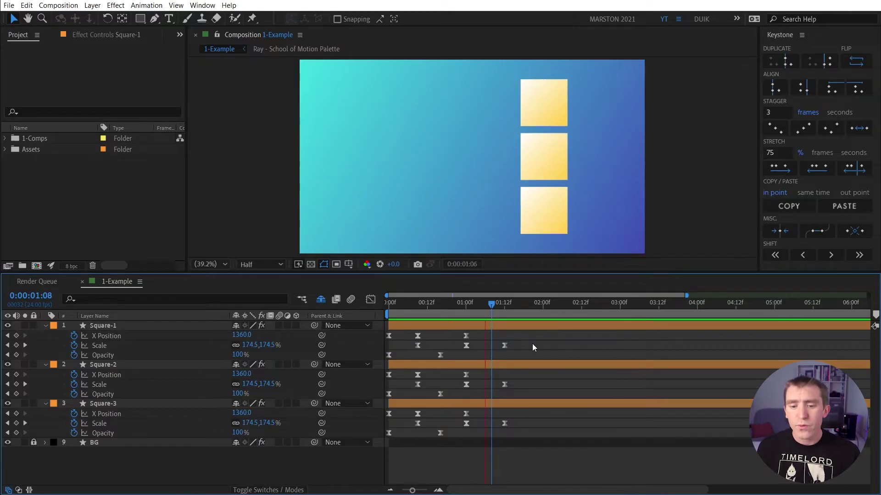
pyautogui.press('space')
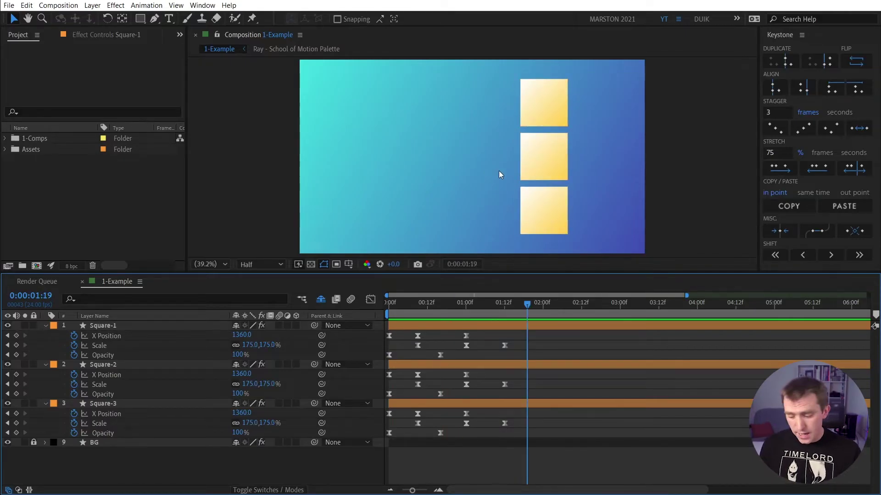
pyautogui.press('space')
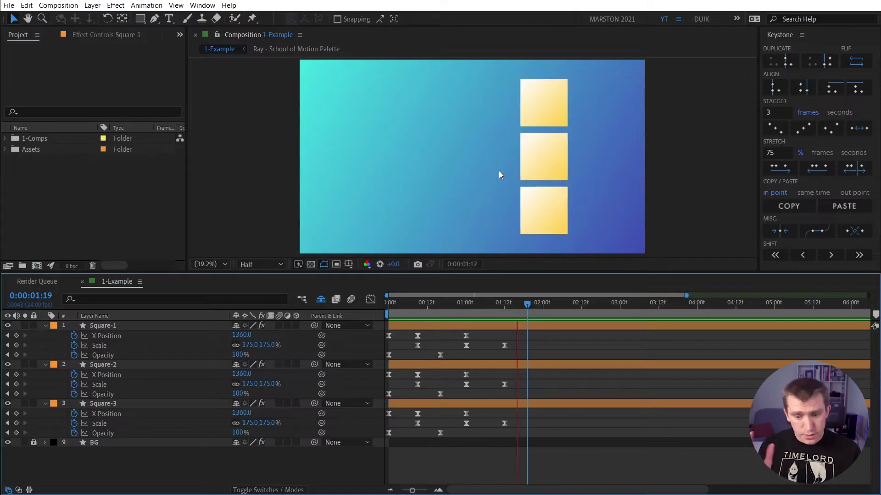
pyautogui.press('space')
pyautogui.moveTo(536, 332); pyautogui.dragTo(388, 437)
pyautogui.hotkey('ctrl', 'd')
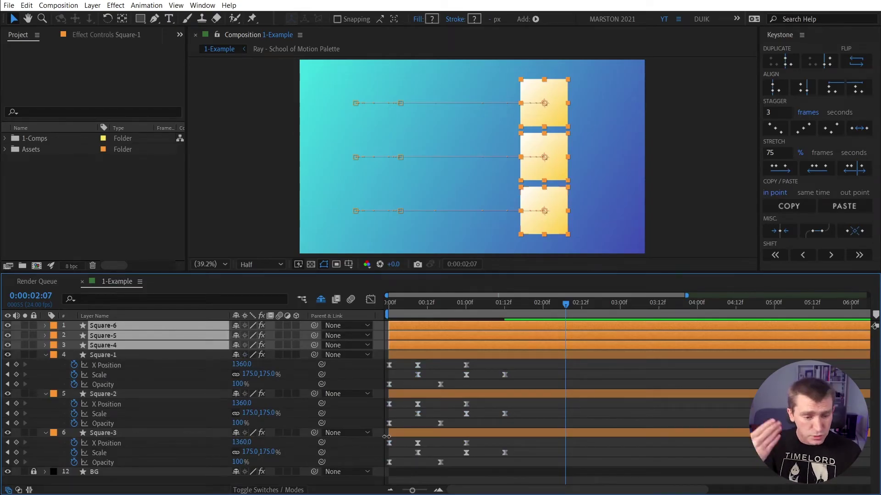
pyautogui.hotkey('ctrl', 'z')
pyautogui.moveTo(533, 334); pyautogui.dragTo(369, 362)
pyautogui.hotkey('ctrl', 'c')
pyautogui.hotkey('ctrl', 'v')
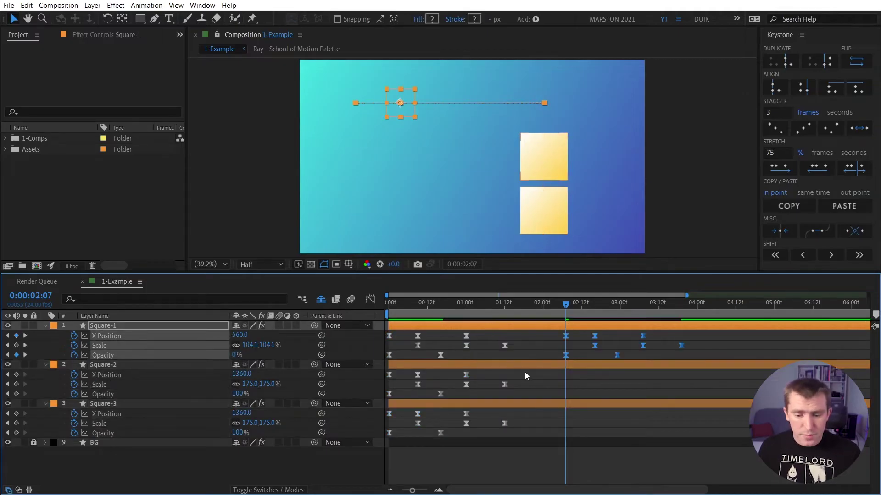
pyautogui.moveTo(525, 373); pyautogui.dragTo(390, 400)
pyautogui.hotkey('ctrl', 'v')
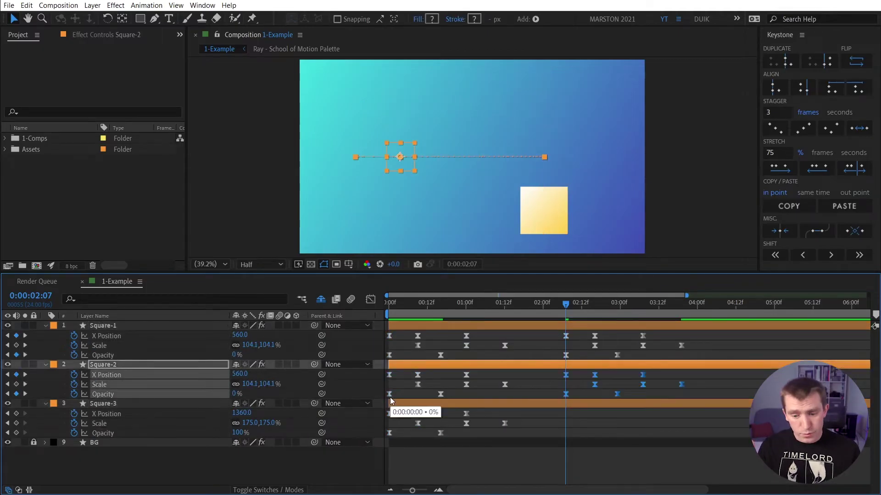
pyautogui.hotkey('ctrl', 'z')
pyautogui.hotkey('ctrl', 'z')
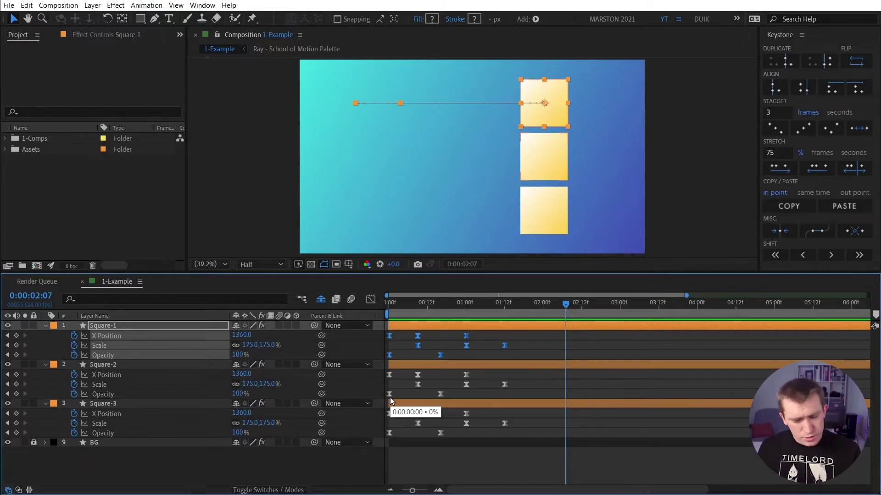
pyautogui.click(539, 349)
pyautogui.moveTo(505, 332); pyautogui.dragTo(384, 435)
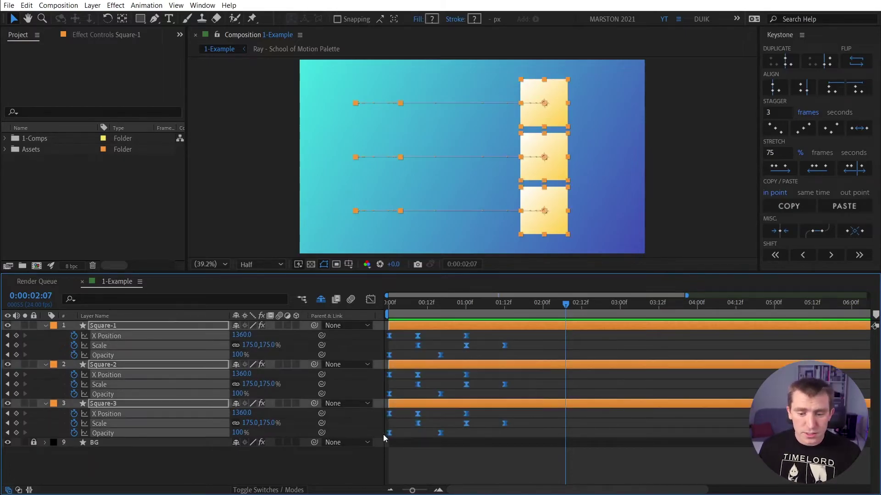
pyautogui.click(776, 62)
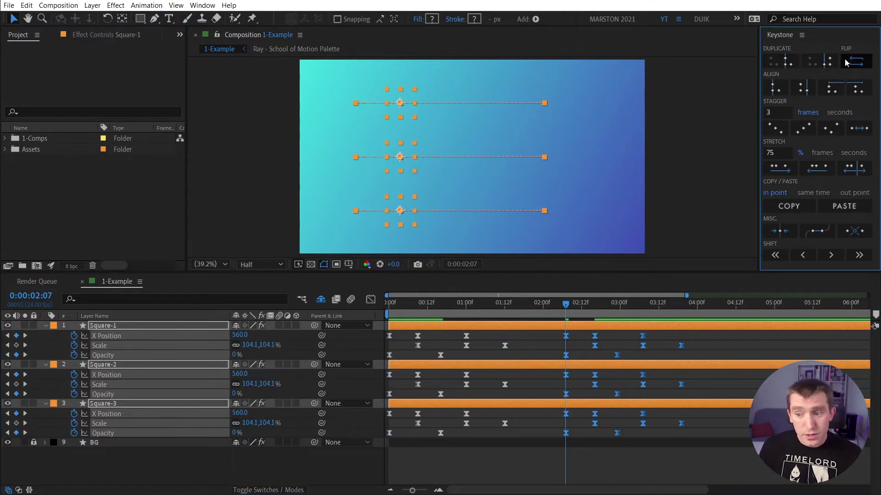
pyautogui.click(853, 63)
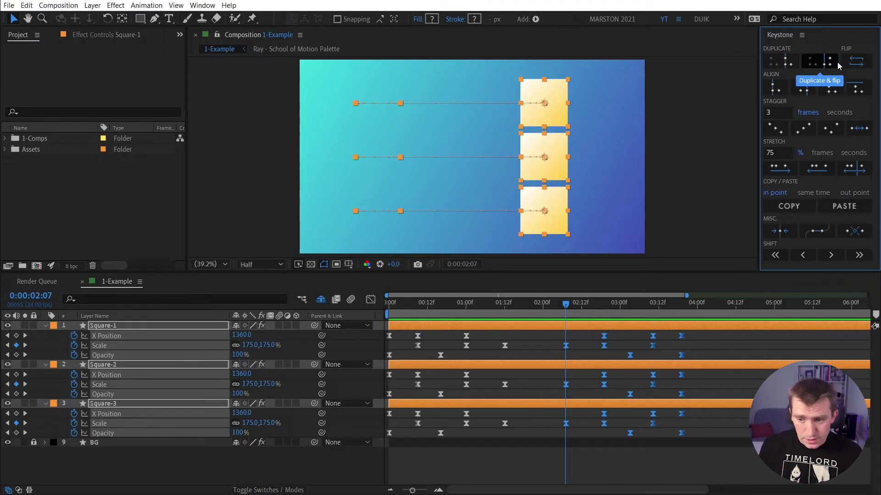
pyautogui.hotkey('ctrl', 'z')
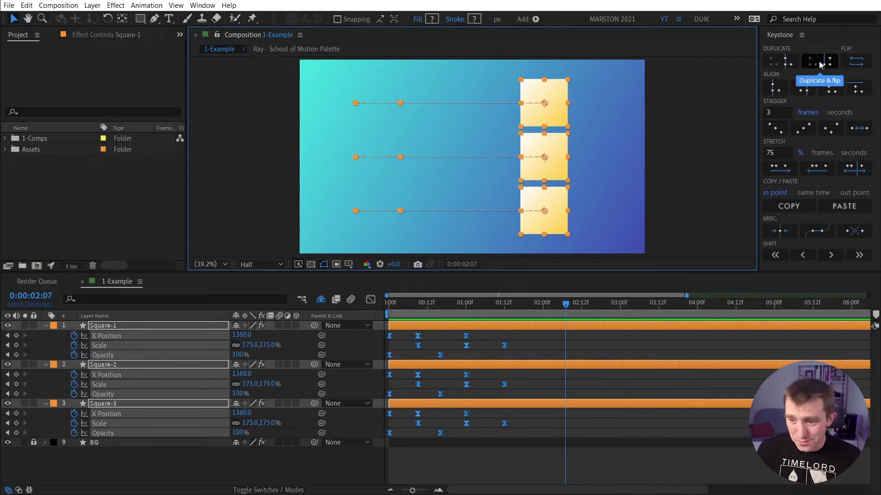
pyautogui.click(820, 62)
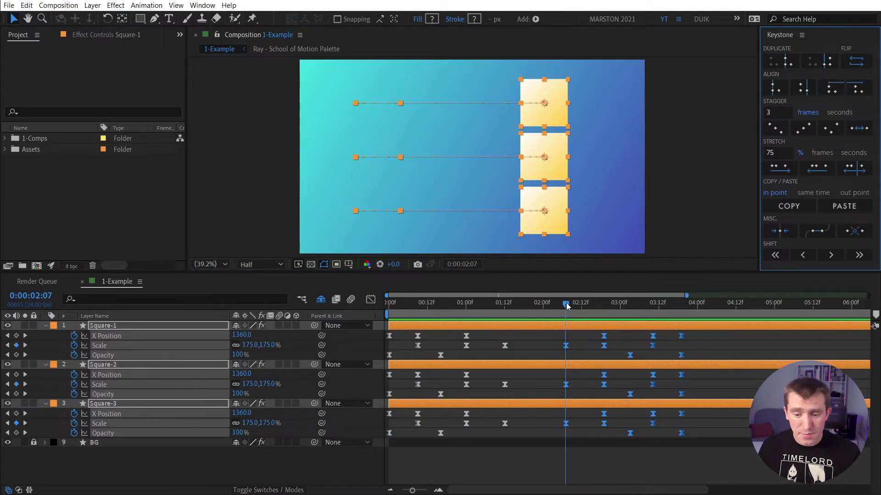
pyautogui.click(532, 310)
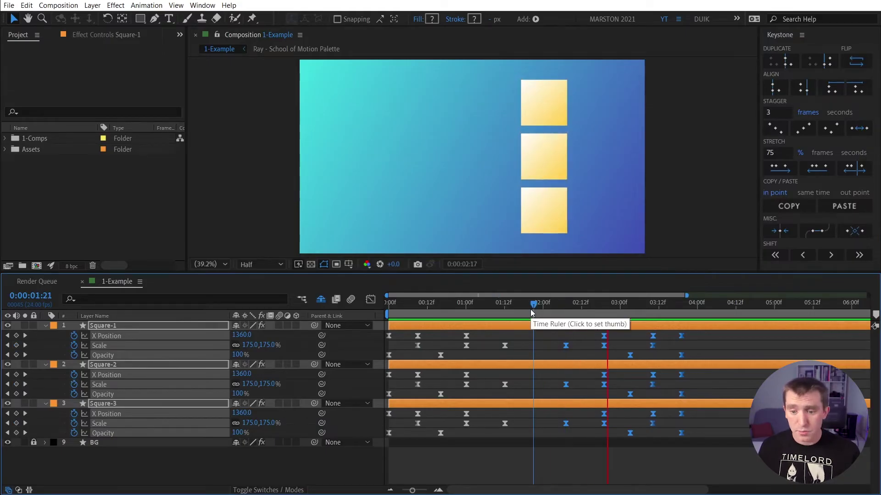
pyautogui.press('Home')
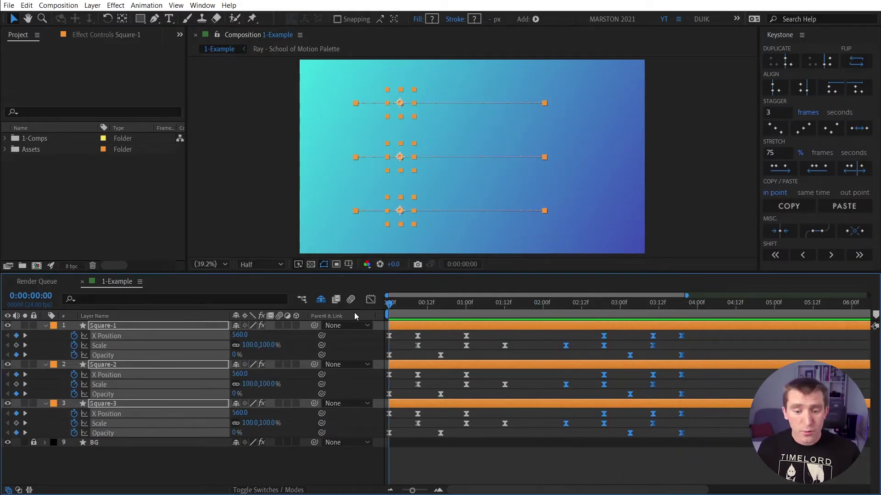
pyautogui.press('space')
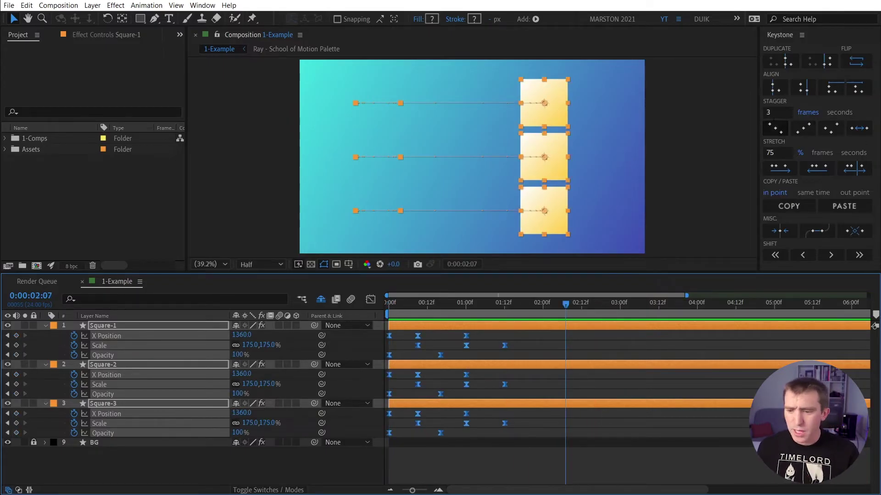
pyautogui.click(778, 112)
pyautogui.click(768, 113)
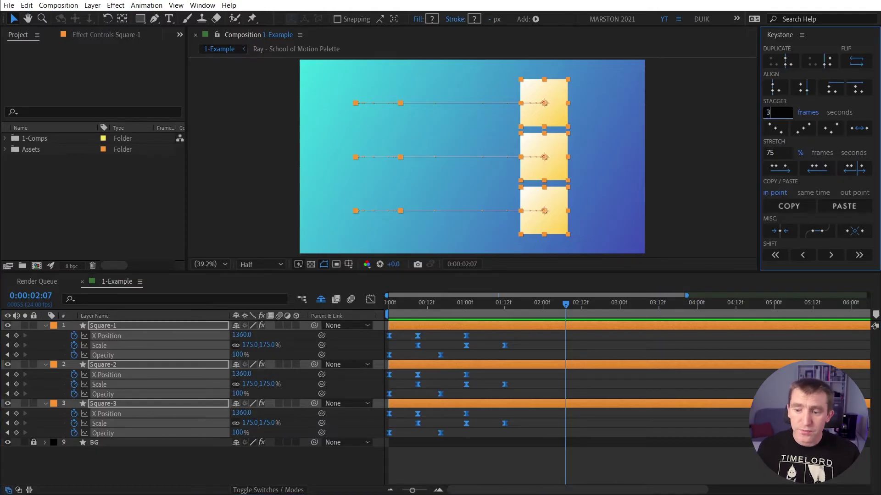
pyautogui.click(823, 113)
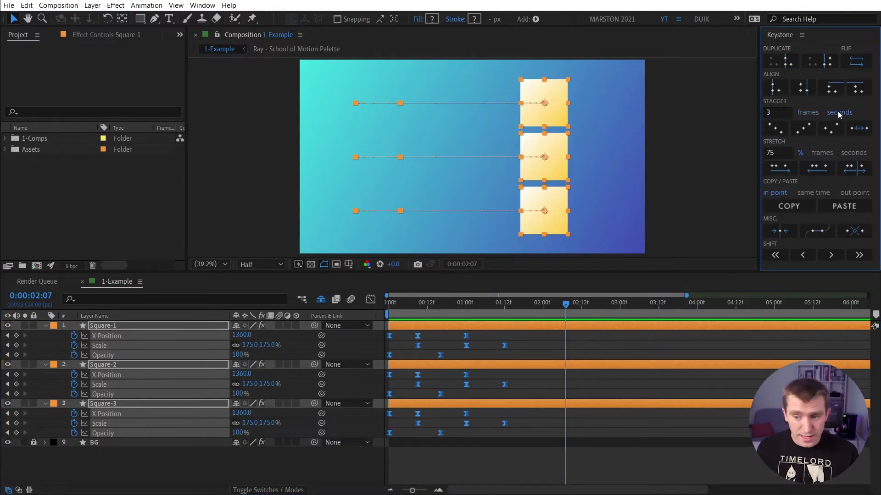
pyautogui.click(838, 113)
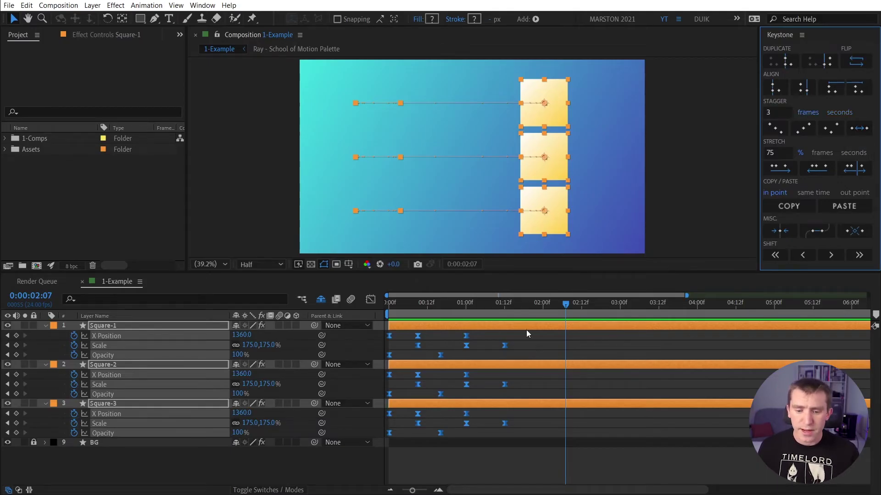
pyautogui.click(775, 130)
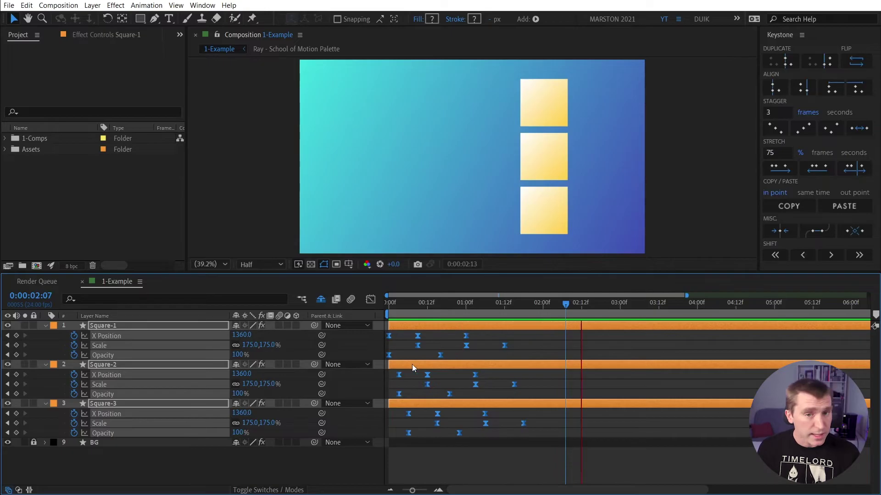
pyautogui.press('space')
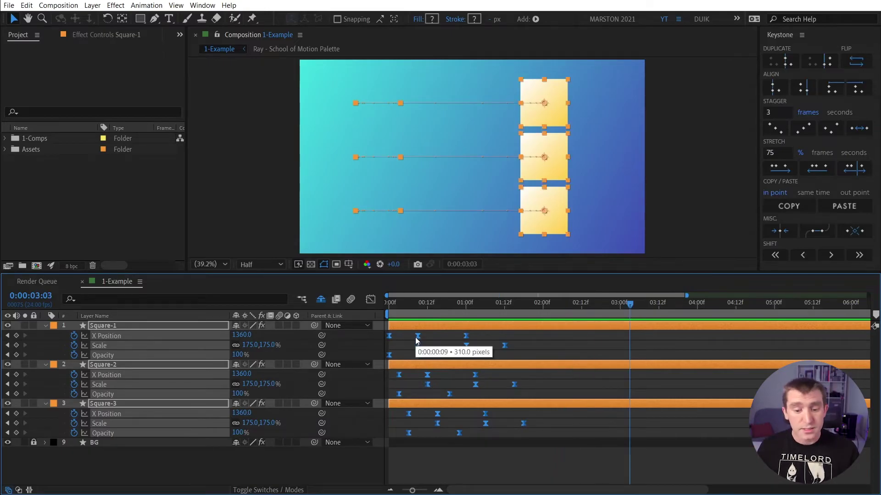
pyautogui.hotkey('ctrl', 'z')
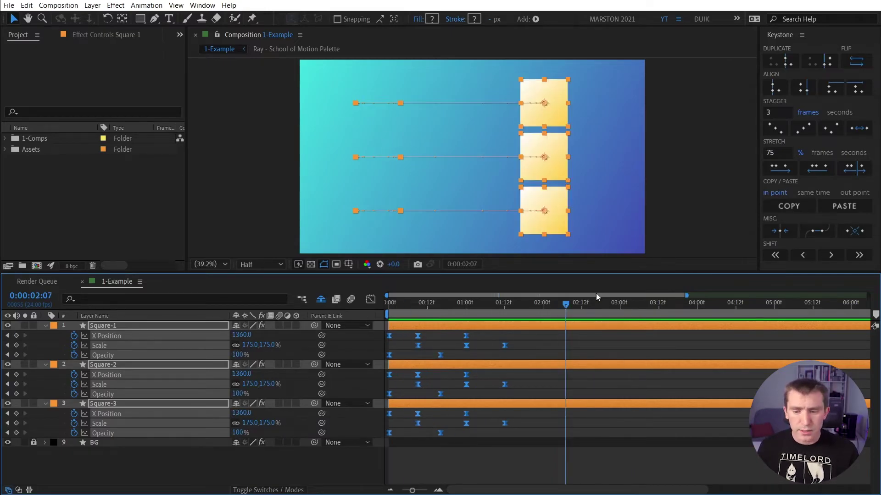
pyautogui.click(775, 129)
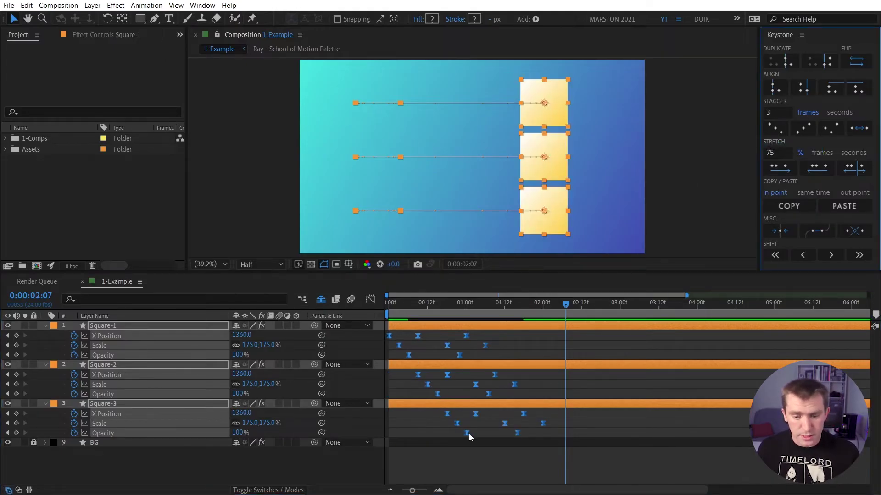
pyautogui.hotkey('ctrl', 'z')
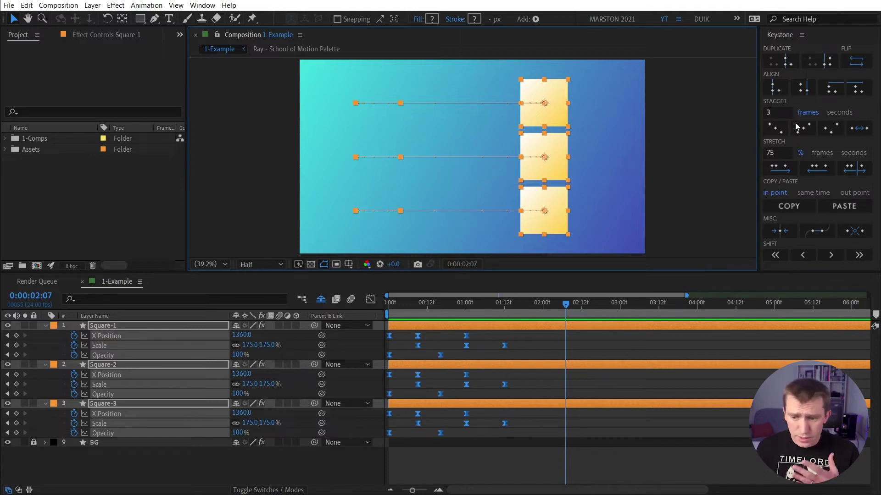
pyautogui.click(554, 359)
# Key Square-1's Scale at 02:00 and set it to 0% at 02:10.
pyautogui.click(544, 304)
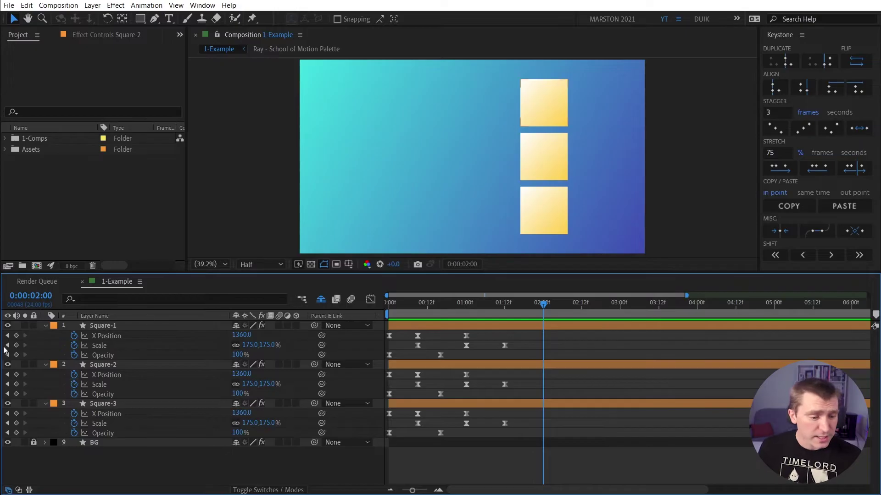
pyautogui.click(17, 345)
pyautogui.hotkey('shift', 'pagedown')
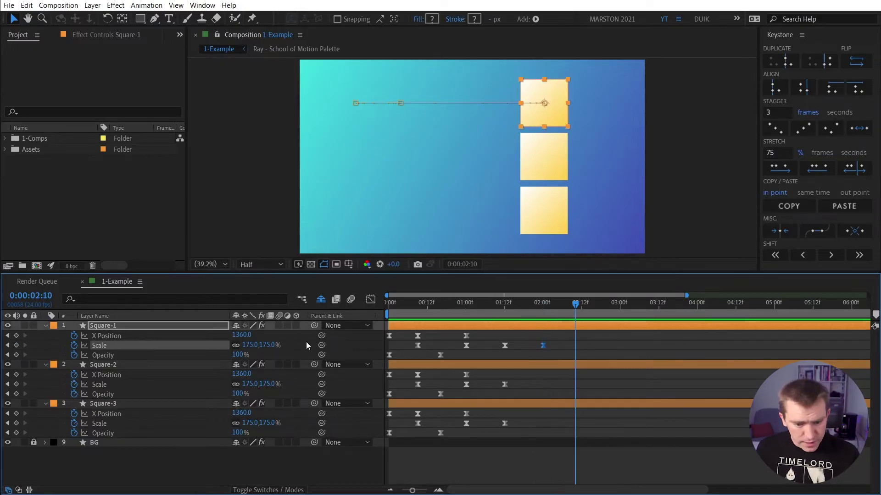
pyautogui.click(268, 344)
pyautogui.write('0')
pyautogui.press('Return')
# Copy Square-1's two new Scale keyframes onto Square-2 and Square-3, then scrub to 02:04 to check.
pyautogui.moveTo(542, 338); pyautogui.dragTo(568, 354)
pyautogui.click(548, 326)
pyautogui.hotkey('shift', 'pageup')
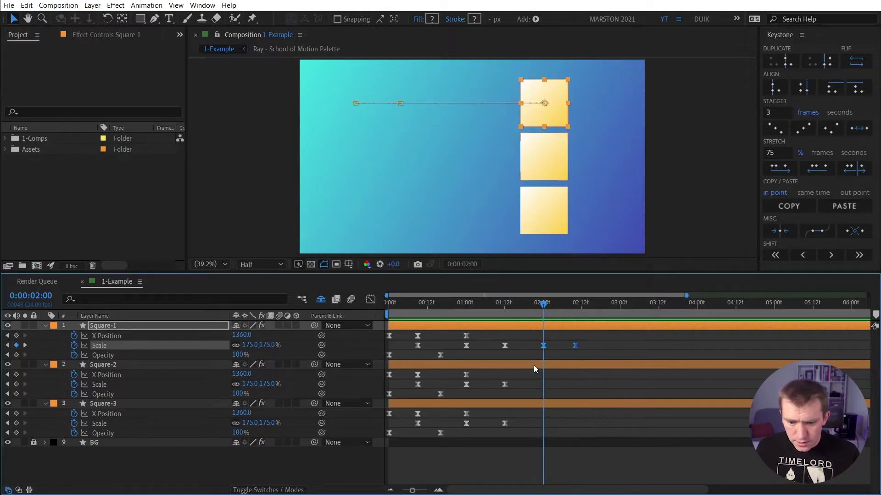
pyautogui.click(533, 366)
pyautogui.keyDown('shift'); pyautogui.click(540, 400); pyautogui.keyUp('shift')
pyautogui.hotkey('ctrl', 'v')
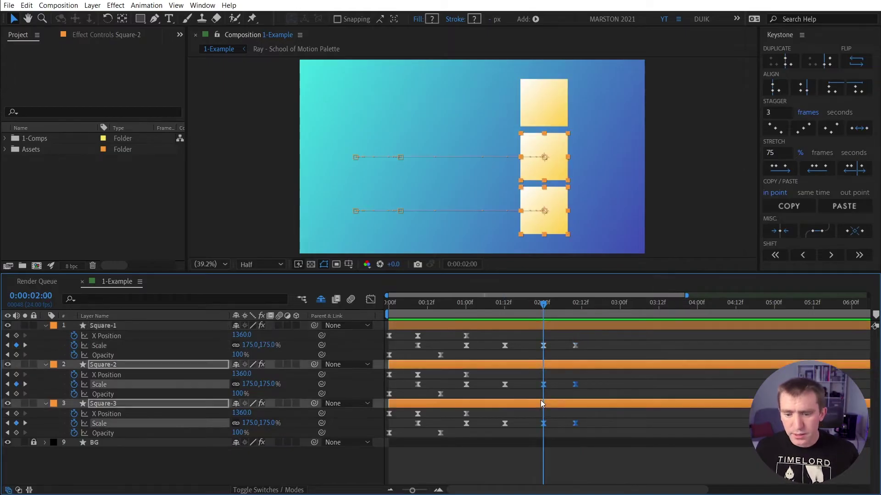
pyautogui.click(544, 307)
pyautogui.moveTo(545, 307); pyautogui.dragTo(591, 436)
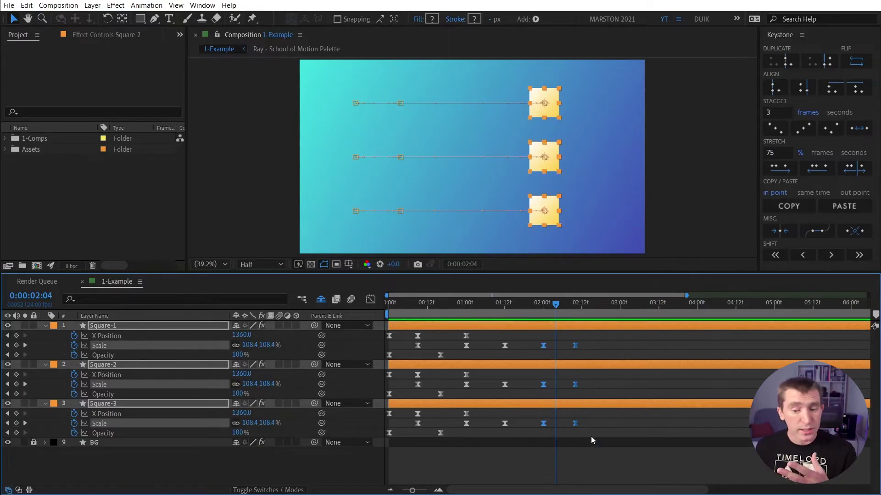
# Stagger the squares' closing Scale keyframes with Keystone and preview the scaling from about 01:23.
pyautogui.click(776, 114)
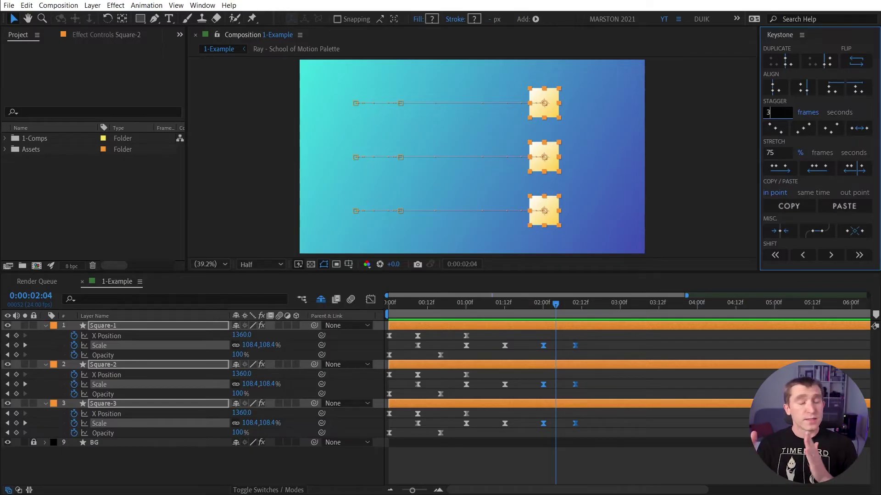
pyautogui.click(832, 130)
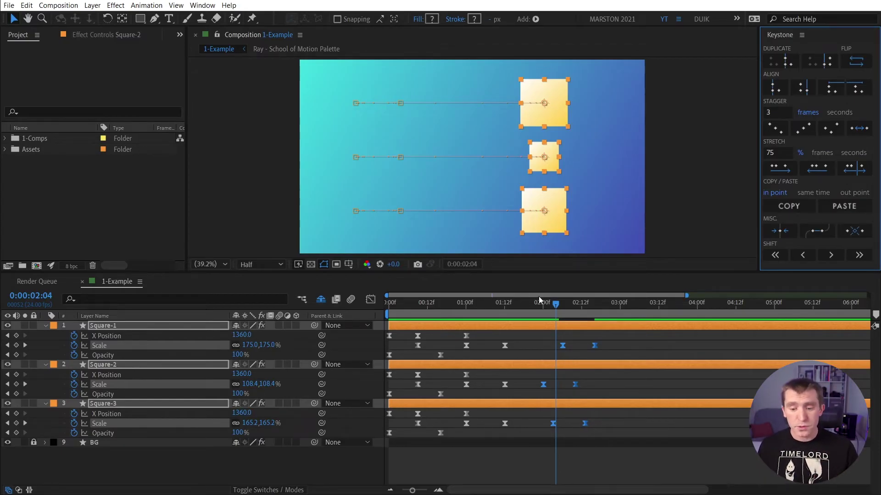
pyautogui.moveTo(552, 306); pyautogui.dragTo(537, 307)
pyautogui.press('space')
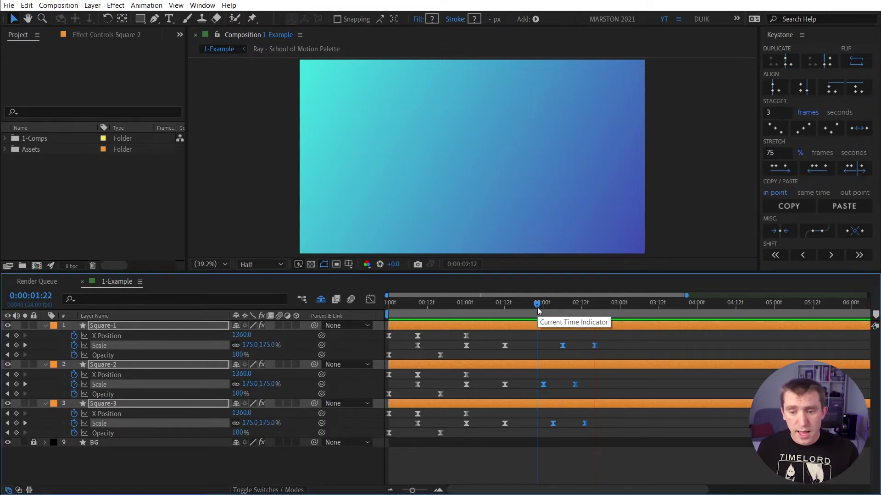
pyautogui.press('space')
pyautogui.click(543, 305)
pyautogui.press('space')
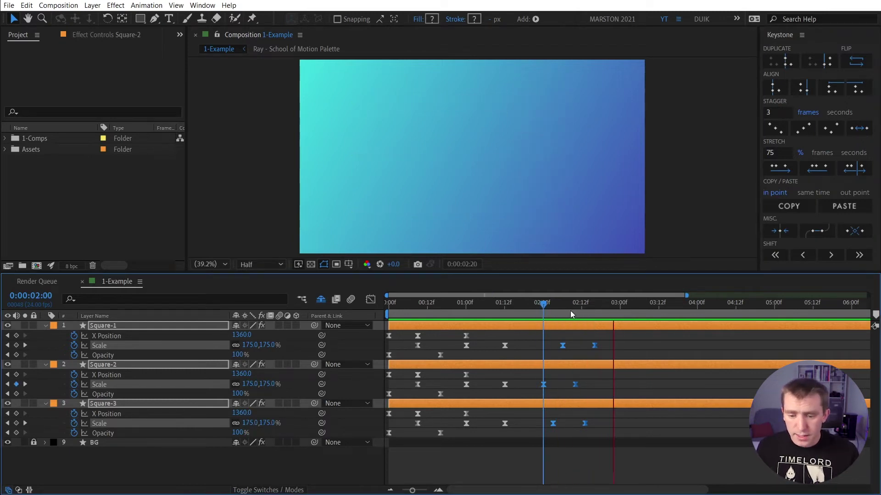
pyautogui.press('space')
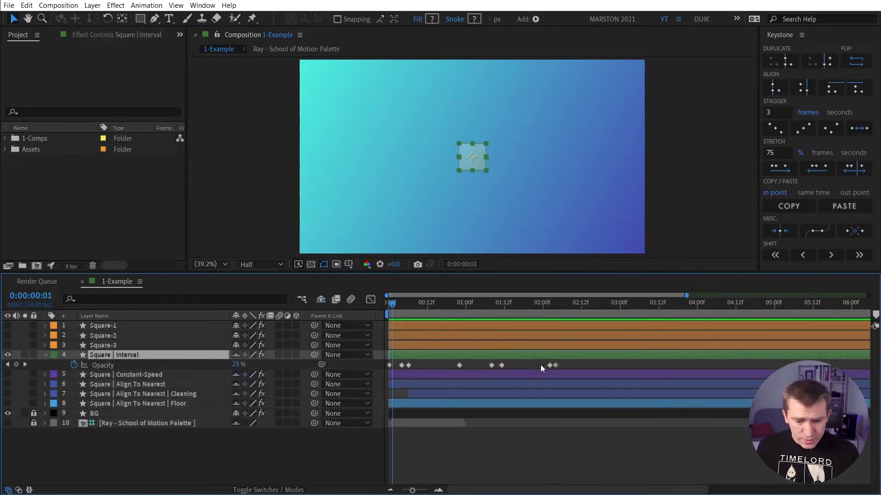
# Preview the fading Square | Interval from the start and check its opacity at 01:04.
pyautogui.click(466, 367)
pyautogui.press('Home')
pyautogui.press('space')
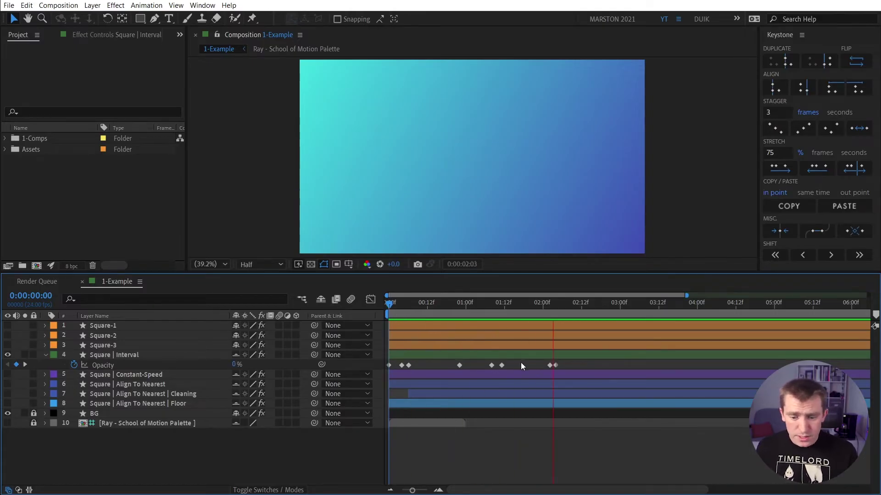
pyautogui.click(466, 303)
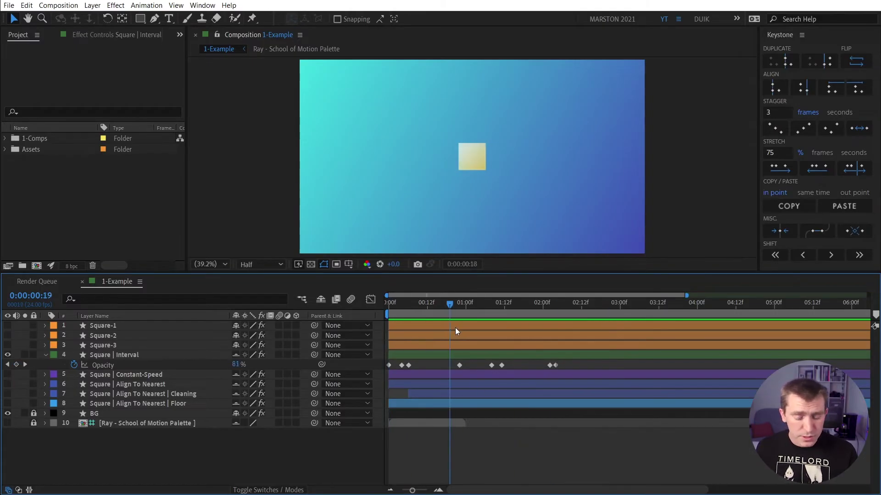
pyautogui.moveTo(455, 327); pyautogui.dragTo(478, 326)
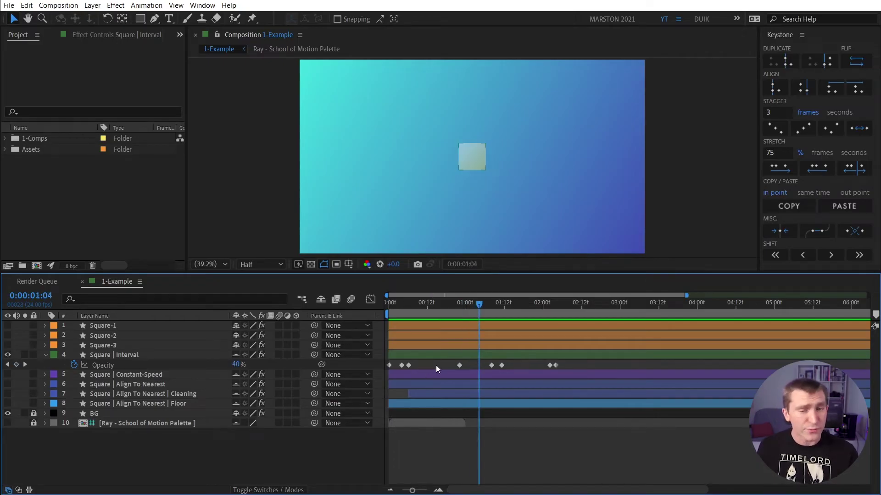
# Space all Square | Interval Opacity keyframes evenly 3 frames apart and preview the fade.
pyautogui.moveTo(570, 365); pyautogui.dragTo(384, 375)
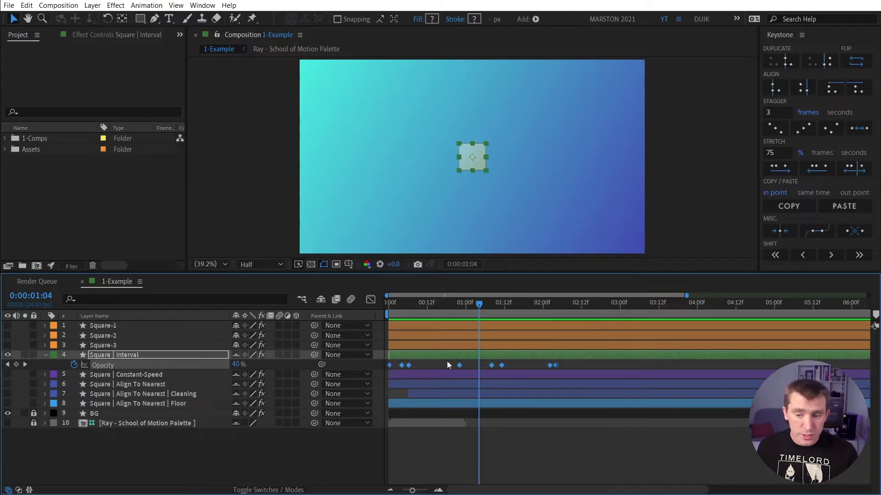
pyautogui.click(777, 112)
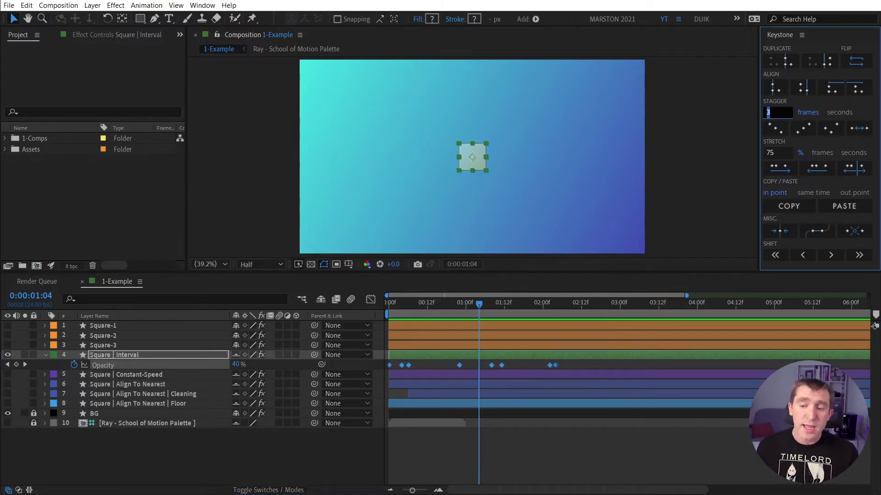
pyautogui.click(859, 131)
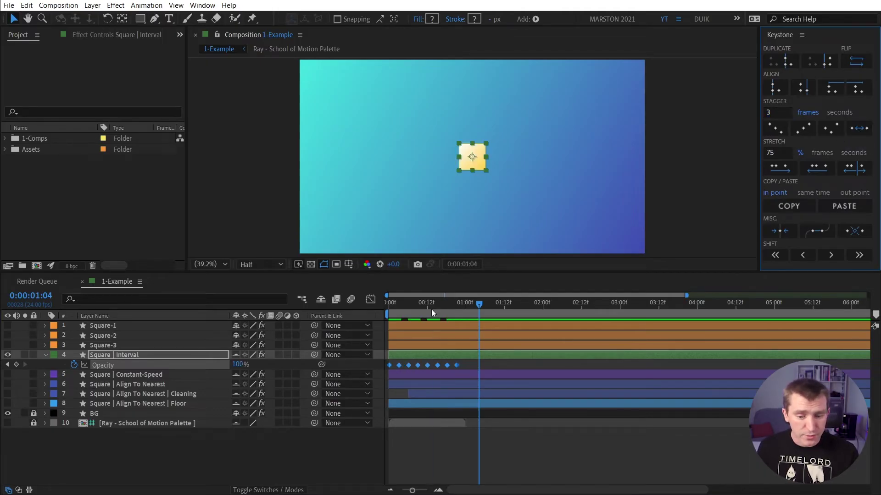
pyautogui.press('space')
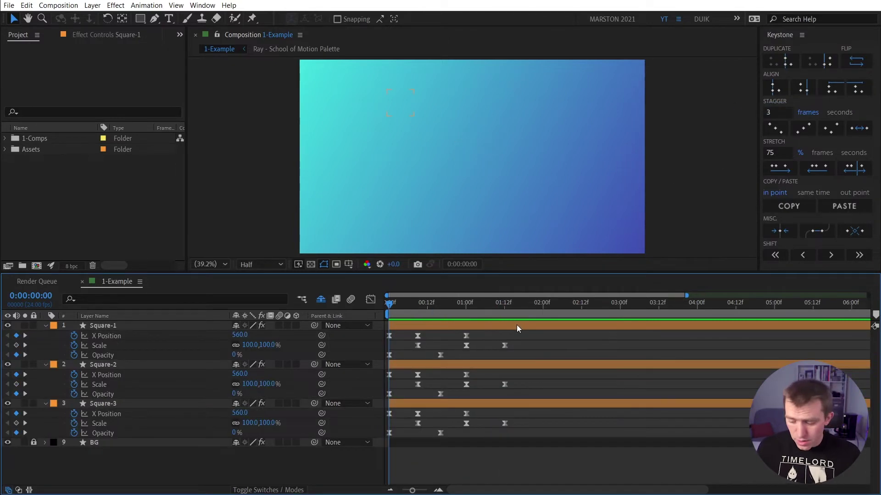
# Stagger the three squares' keyframes 3 frames apart per layer and preview the cascade.
pyautogui.press('space')
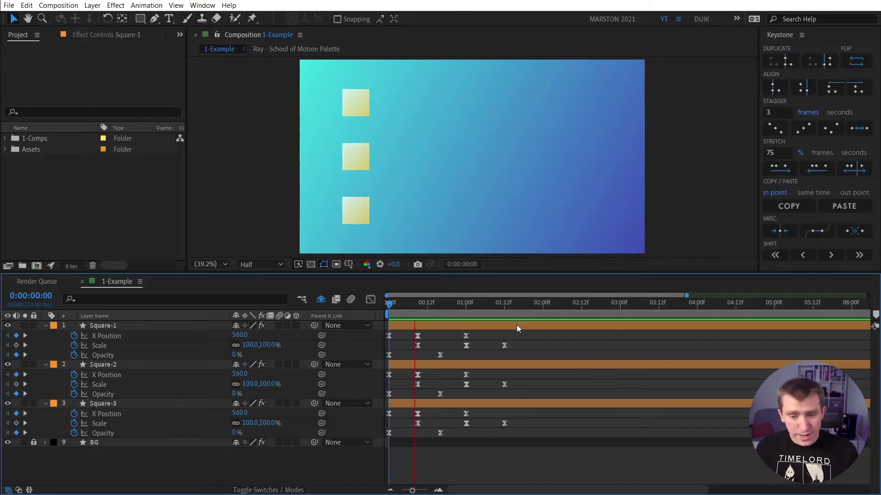
pyautogui.moveTo(490, 310); pyautogui.dragTo(457, 317)
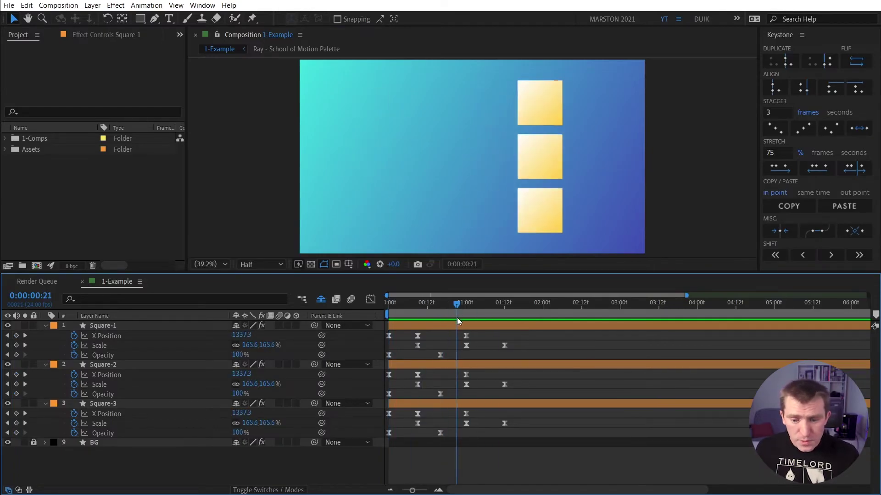
pyautogui.moveTo(377, 332); pyautogui.dragTo(518, 434)
pyautogui.click(780, 132)
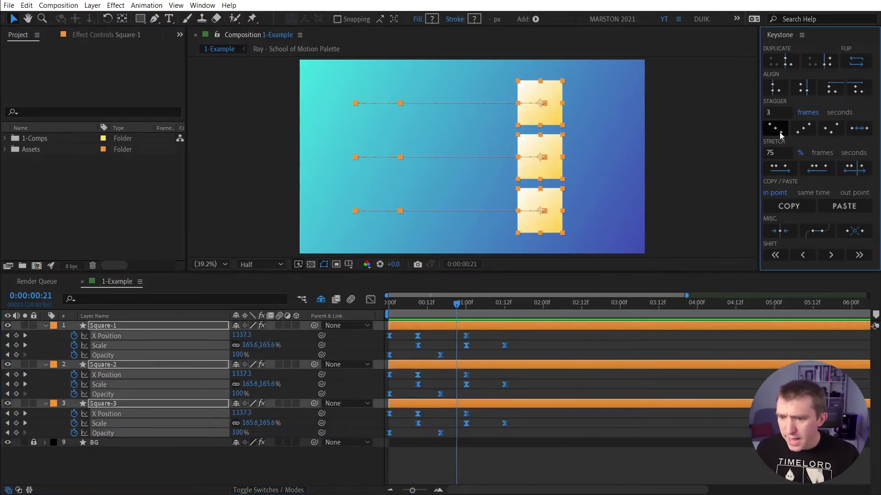
pyautogui.click(534, 279)
pyautogui.press('space')
pyautogui.press('space')
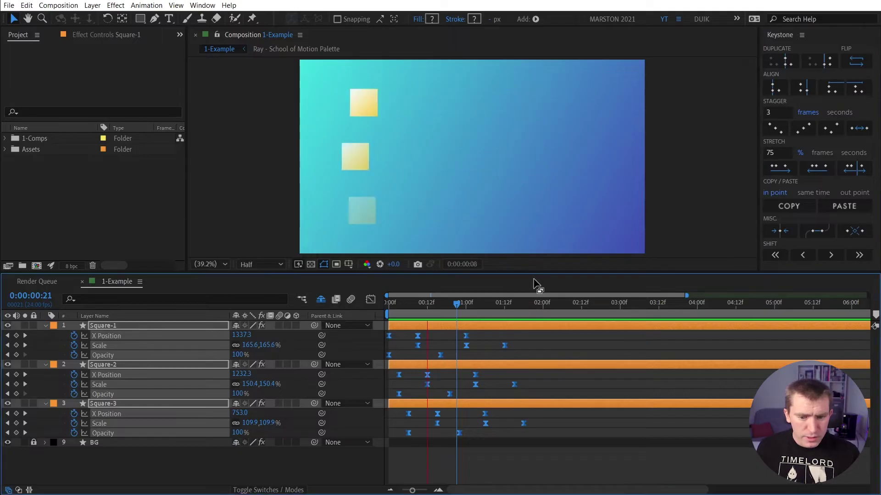
# Scrub through the stagger, shift all keyframes to start at 3:00, then undo the shift.
pyautogui.moveTo(488, 311); pyautogui.dragTo(620, 331)
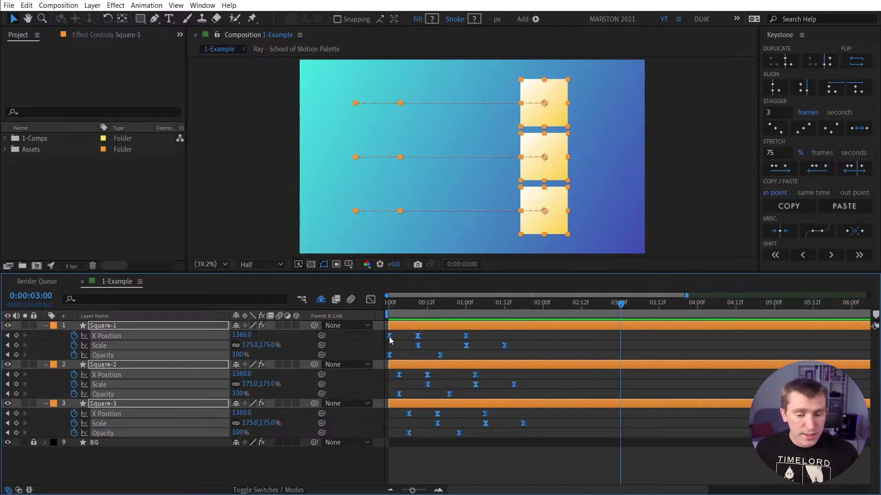
pyautogui.moveTo(391, 340)
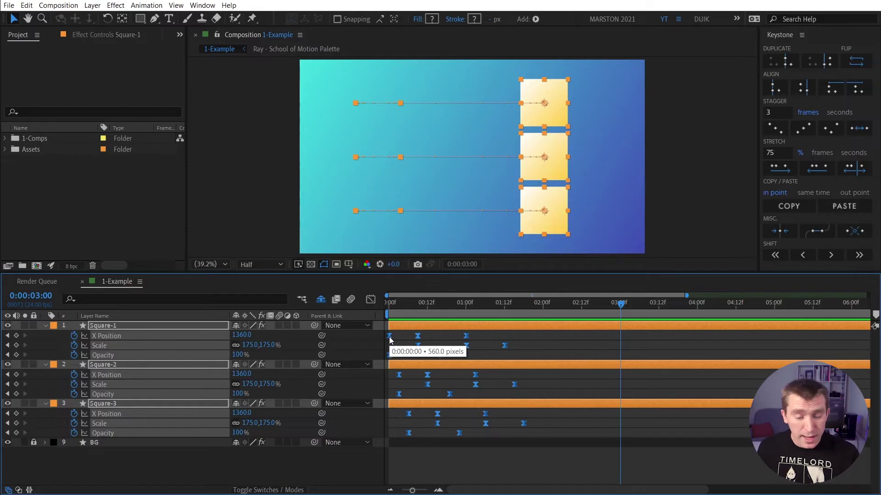
pyautogui.moveTo(390, 339); pyautogui.dragTo(467, 338)
pyautogui.hotkey('ctrl', 'z')
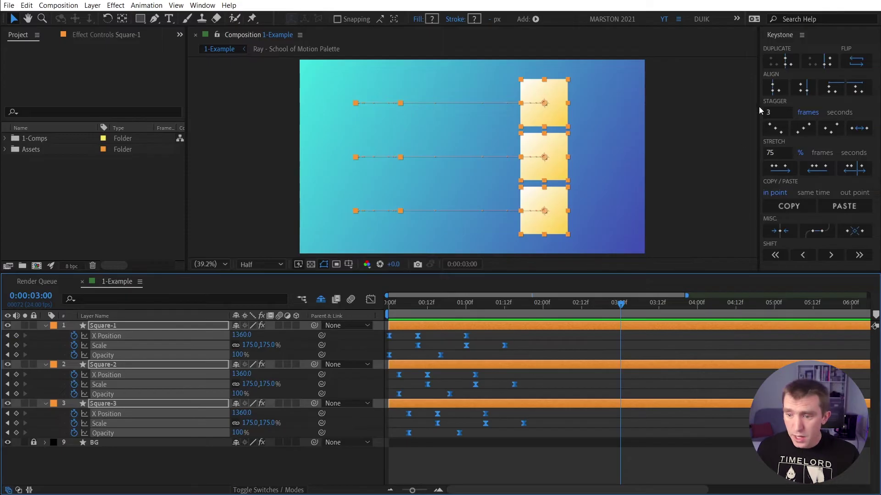
pyautogui.click(775, 87)
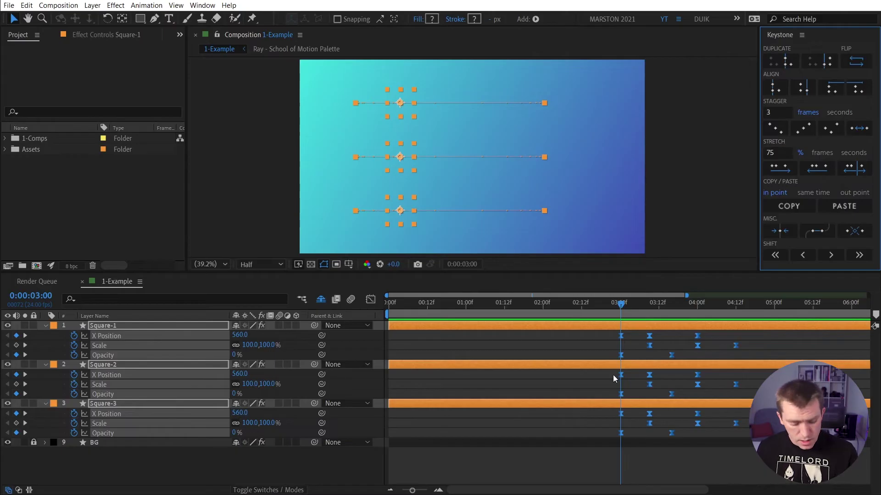
pyautogui.hotkey('ctrl', 'z')
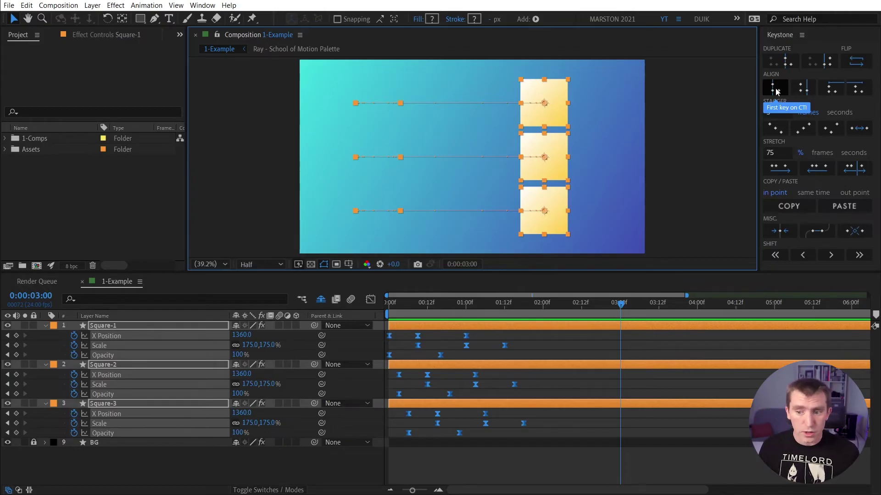
pyautogui.click(776, 92)
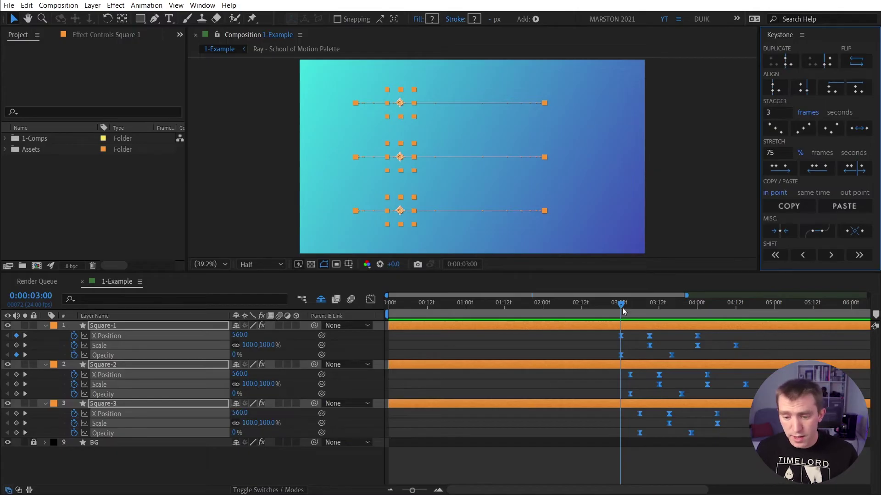
pyautogui.moveTo(623, 311); pyautogui.dragTo(713, 314)
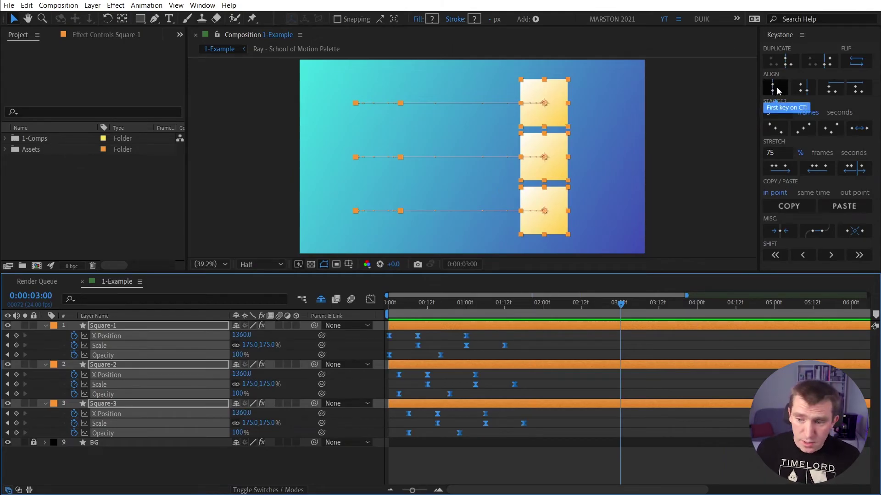
# Try Keystone's align options: last key at 3:00, first key at in point, first keys at 1:15.
pyautogui.click(808, 92)
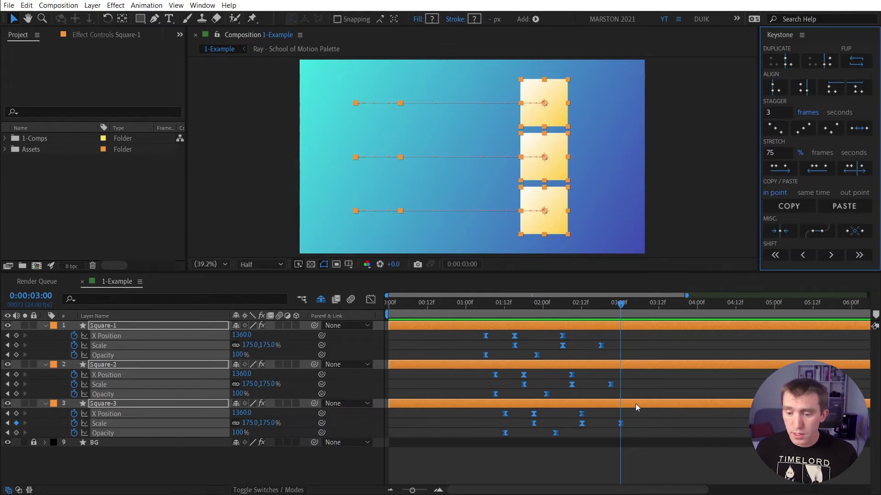
pyautogui.click(829, 91)
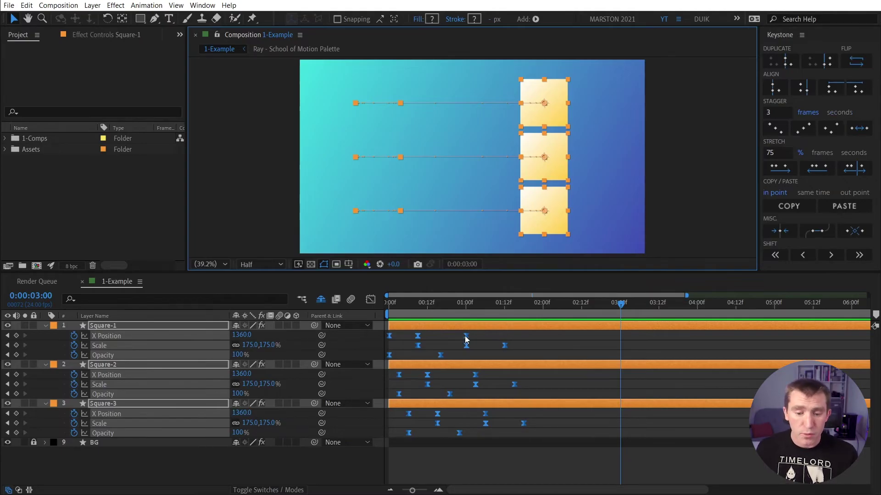
pyautogui.click(397, 312)
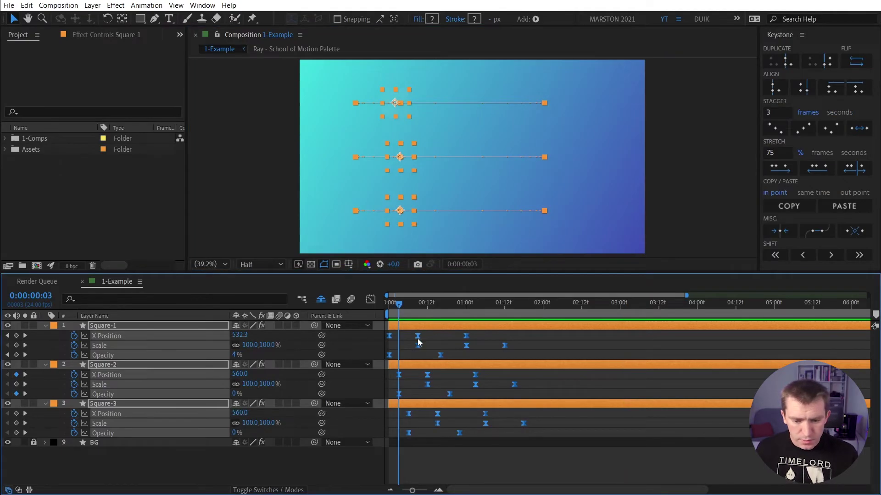
pyautogui.moveTo(417, 339); pyautogui.dragTo(543, 337)
pyautogui.click(515, 304)
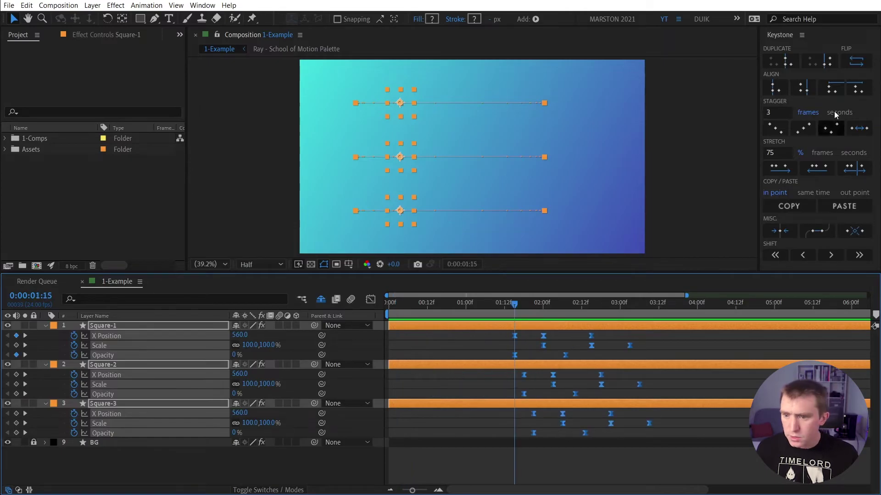
pyautogui.click(775, 87)
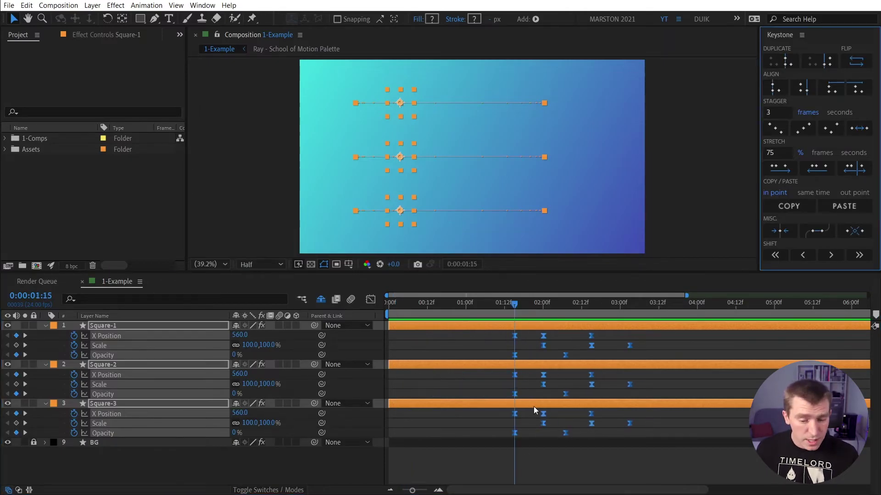
# Trim the square layers' in points so Square-1 starts earliest and Square-3 latest.
pyautogui.moveTo(407, 307); pyautogui.dragTo(393, 309)
pyautogui.click(397, 327)
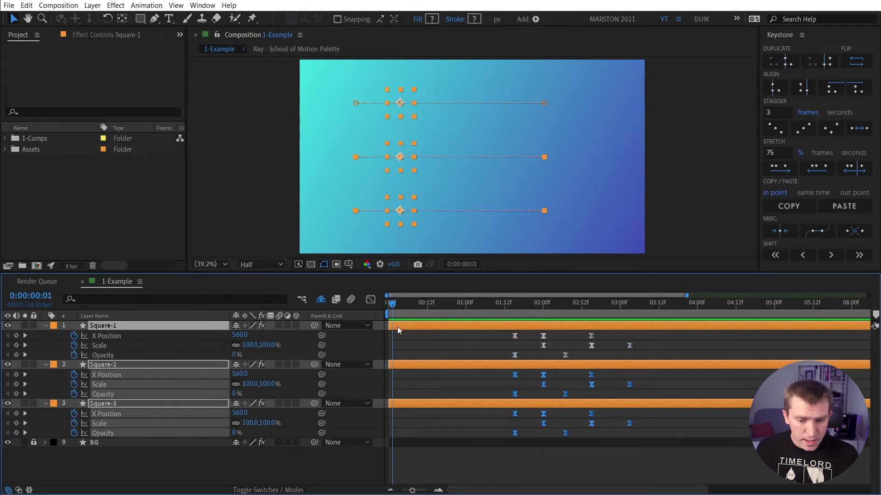
pyautogui.moveTo(387, 363); pyautogui.dragTo(431, 391)
pyautogui.moveTo(433, 326); pyautogui.dragTo(406, 338)
pyautogui.moveTo(433, 404); pyautogui.dragTo(463, 404)
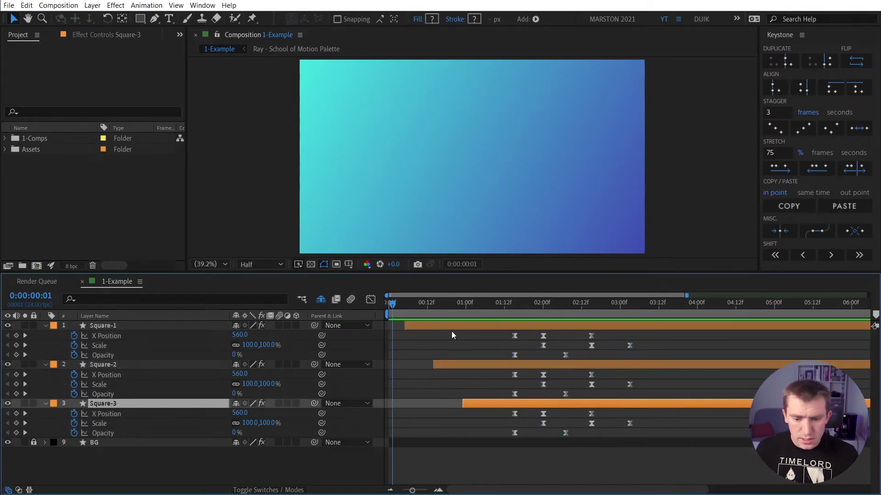
# Align every square's first keyframe to its layer in point and return the time to frame 5.
pyautogui.moveTo(409, 310); pyautogui.dragTo(493, 321)
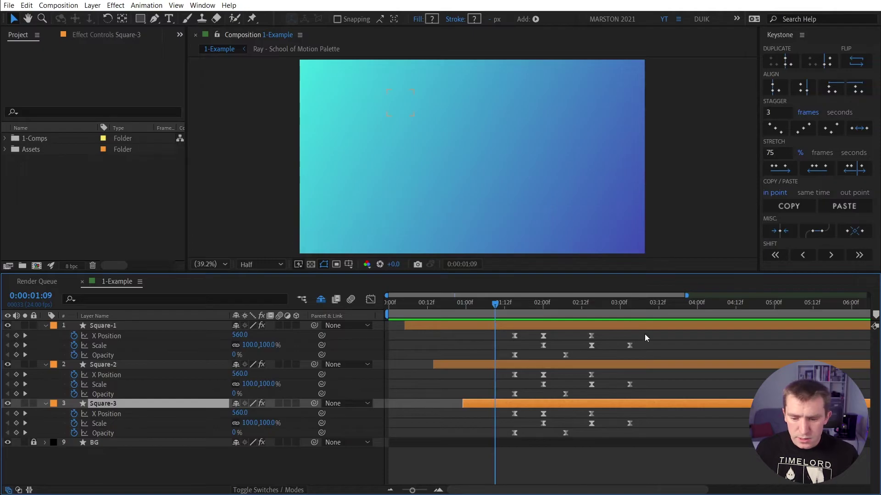
pyautogui.moveTo(645, 333); pyautogui.dragTo(496, 445)
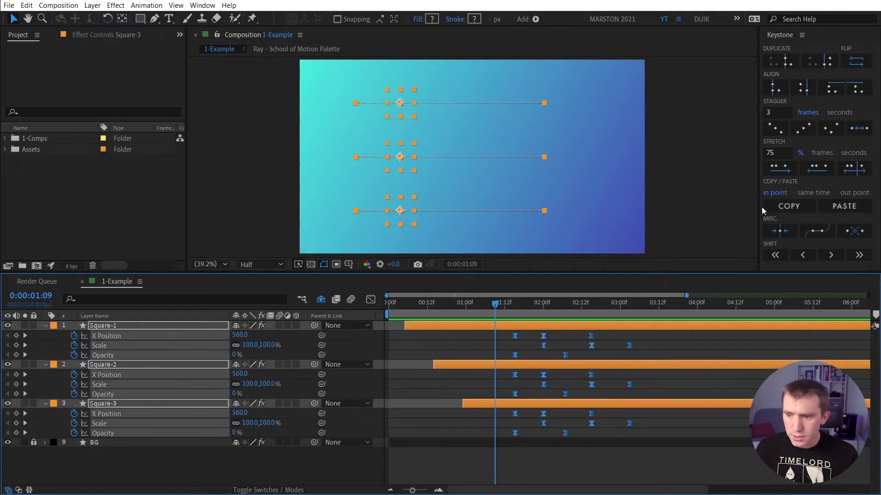
pyautogui.click(835, 90)
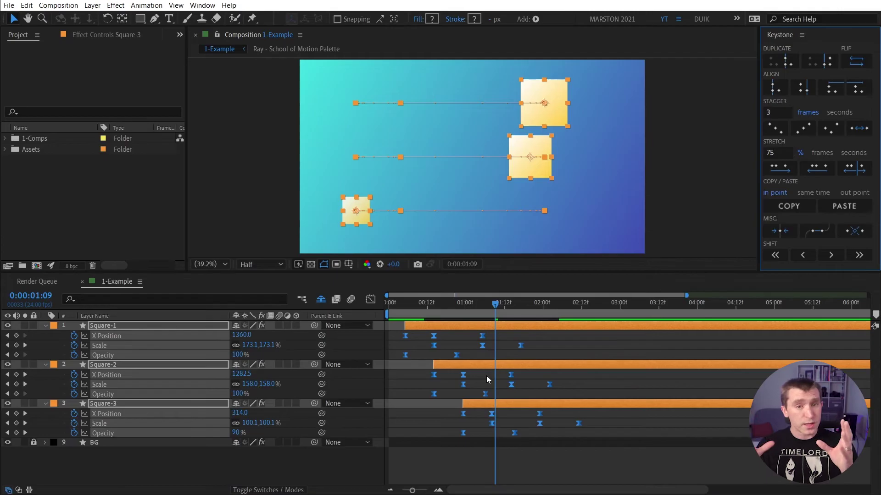
pyautogui.click(406, 307)
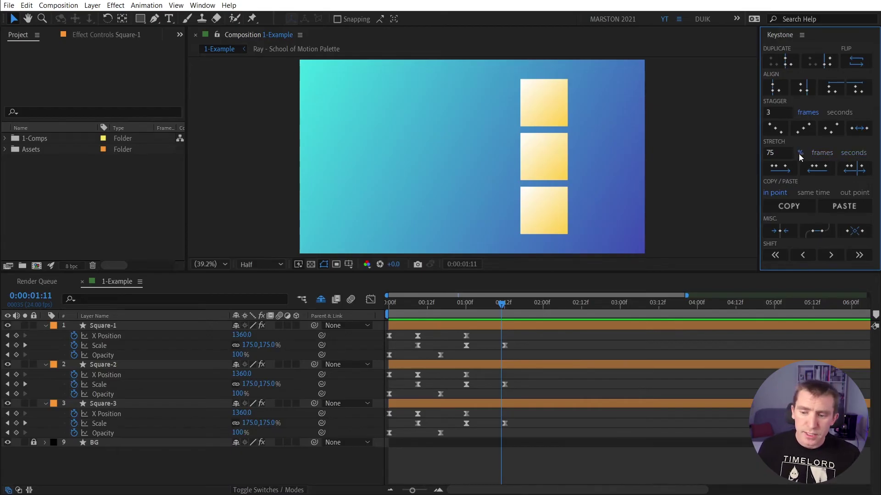
# Show the Stretch column in the timeline.
pyautogui.rightClick(345, 315)
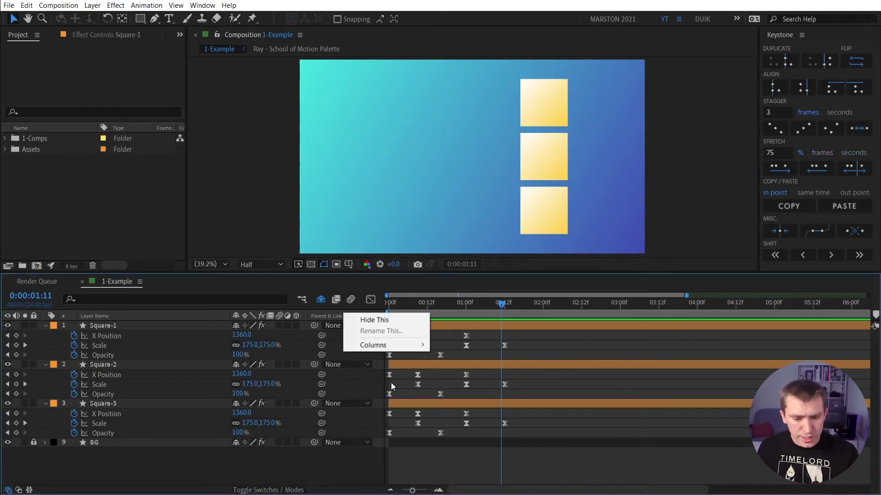
pyautogui.moveTo(373, 342)
pyautogui.click(448, 475)
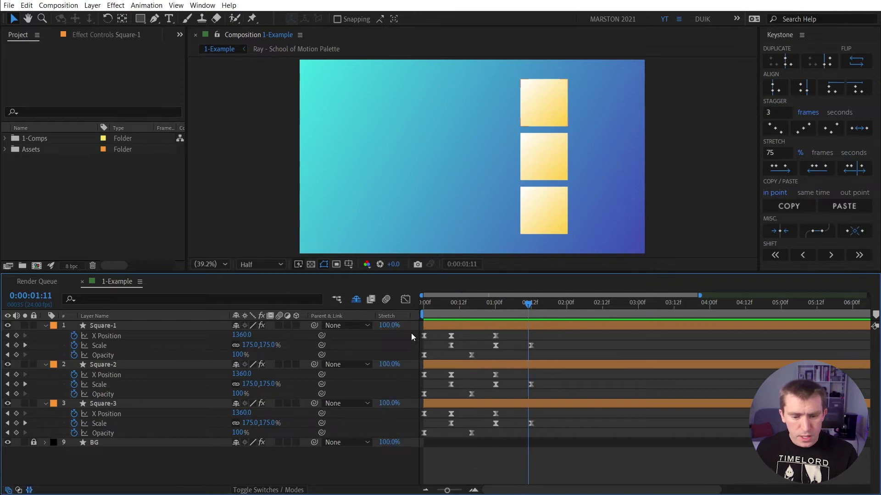
# Stretch all square layers to 200%, undo back to 100%, and select all their keyframes.
pyautogui.hotkey('ctrl', 'a')
pyautogui.click(382, 328)
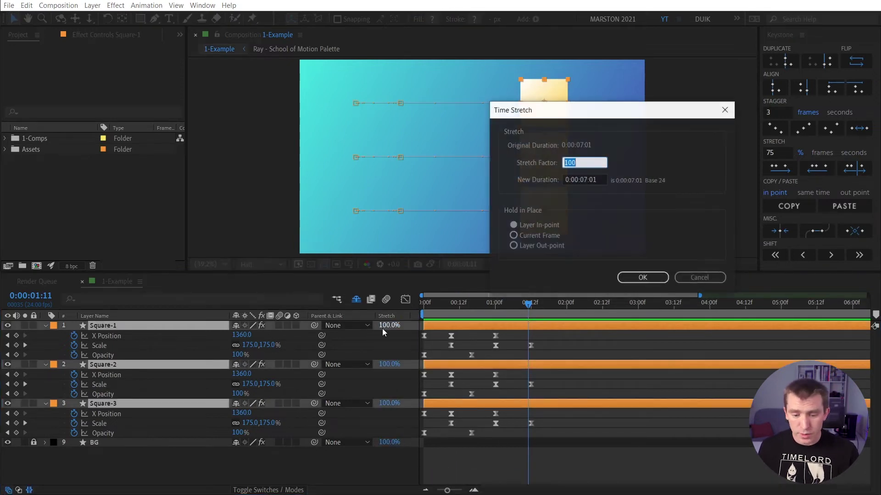
pyautogui.write('200')
pyautogui.press('Return')
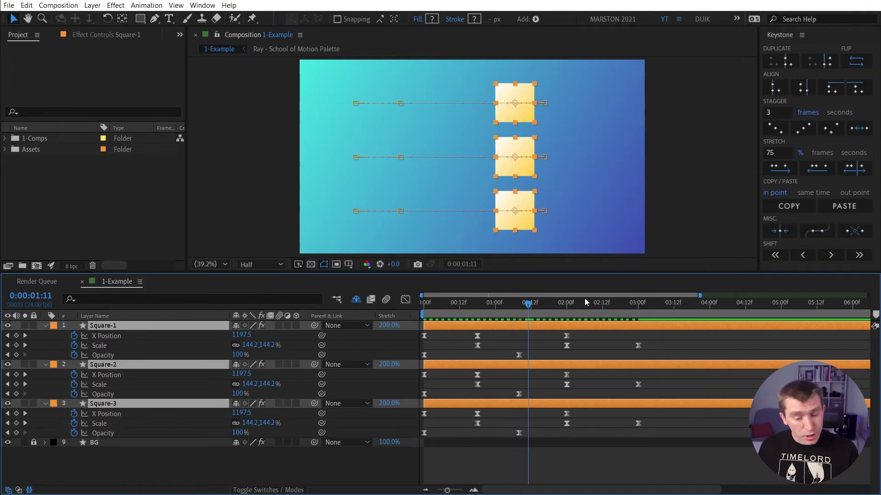
pyautogui.hotkey('ctrl', 'z')
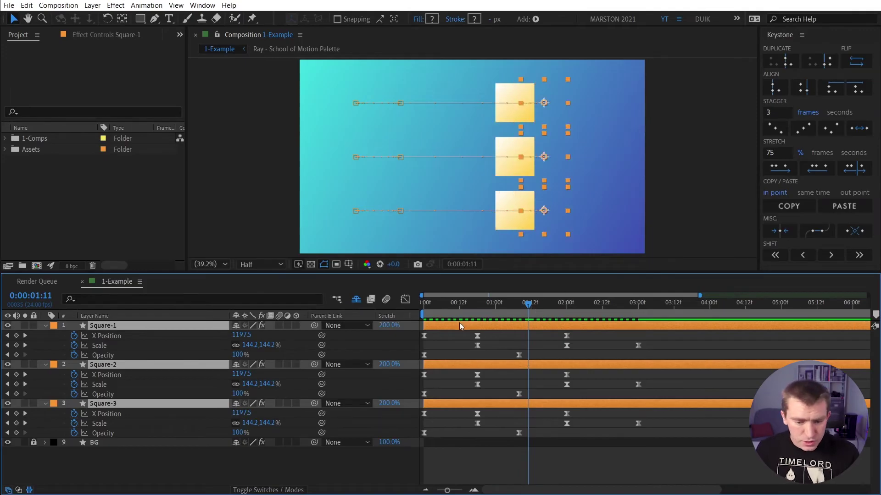
pyautogui.moveTo(560, 332); pyautogui.dragTo(419, 437)
# Compress the selected keyframes to 50% from the first key using Keystone Stretch.
pyautogui.doubleClick(777, 153)
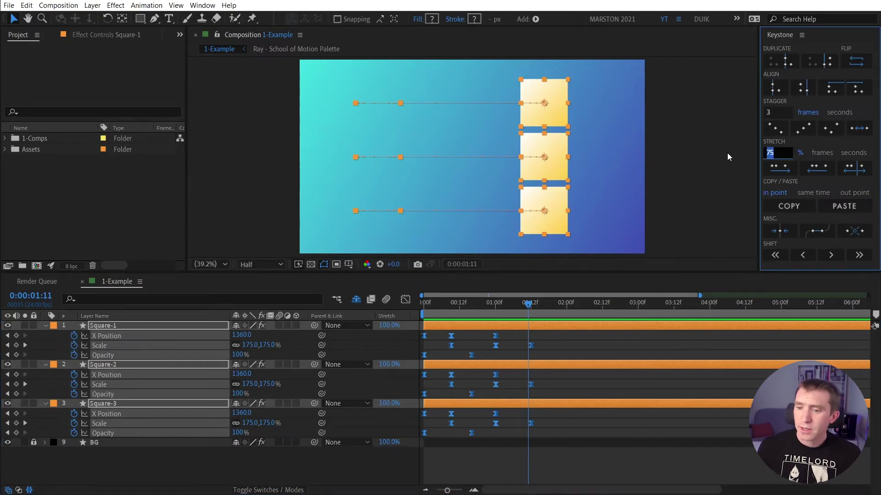
pyautogui.write('50')
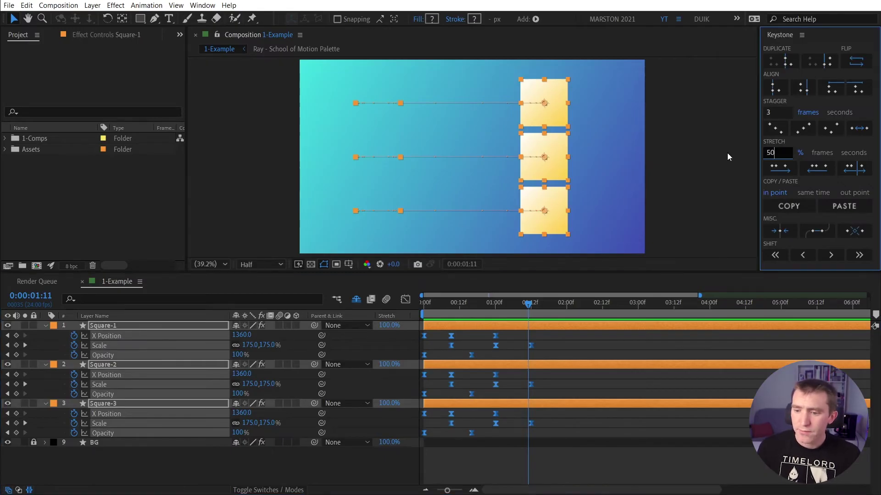
pyautogui.click(782, 170)
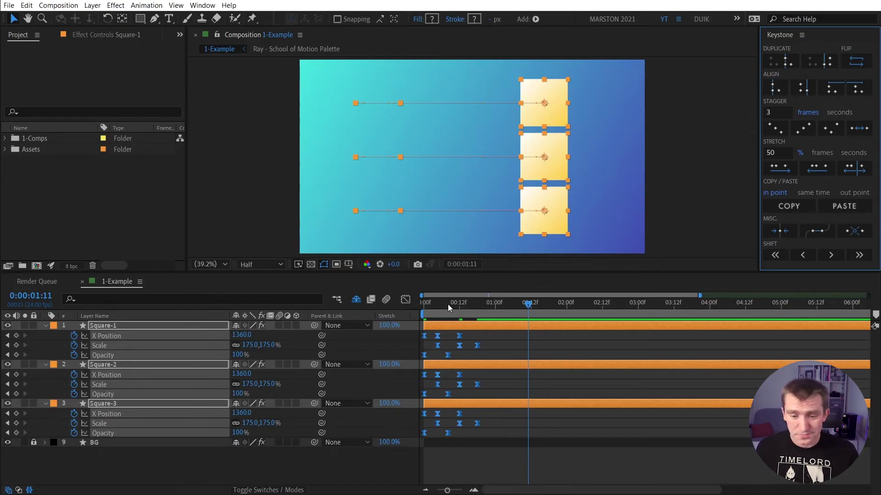
# Stretch the keys wider by hand, undo it, and restore their original spacing.
pyautogui.click(478, 304)
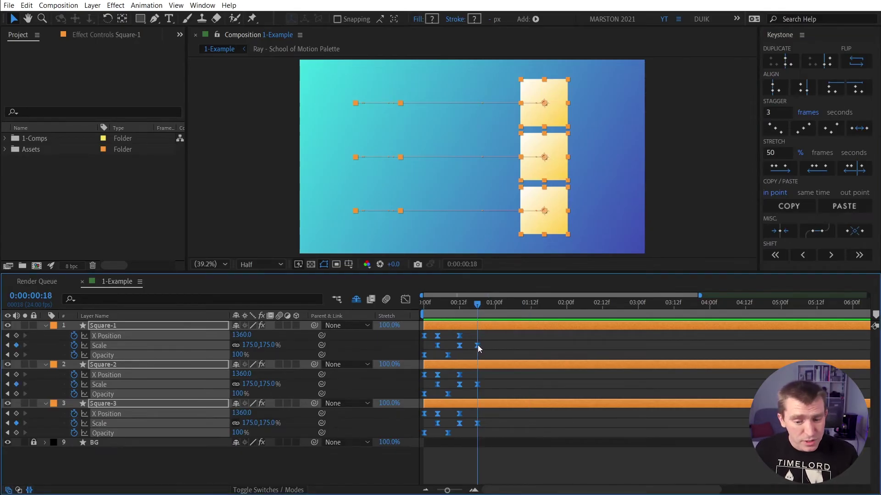
pyautogui.moveTo(478, 345); pyautogui.dragTo(527, 345)
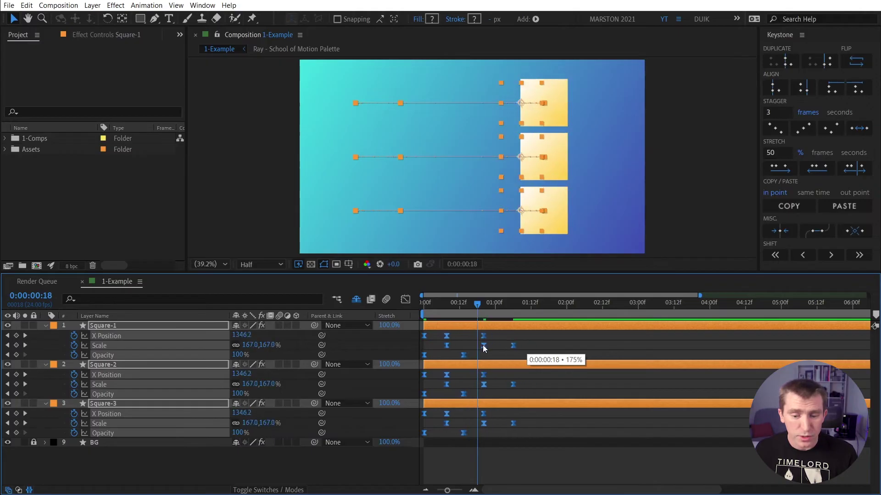
pyautogui.hotkey('ctrl', 'z')
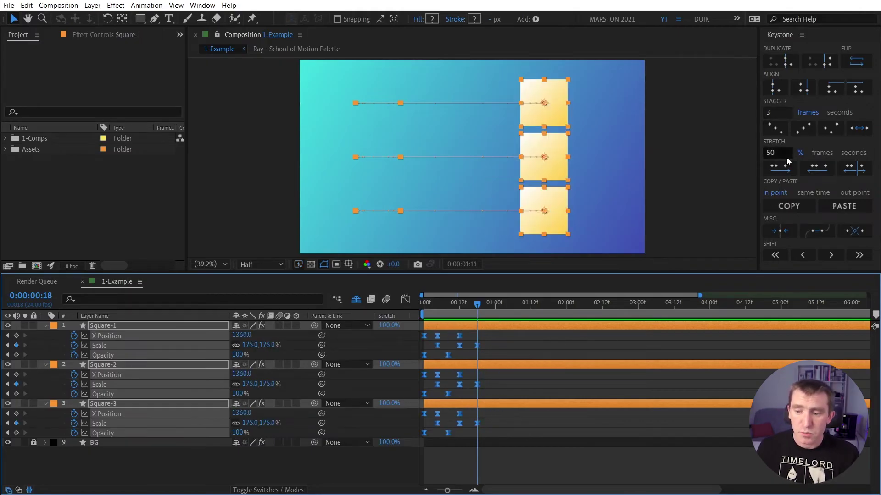
pyautogui.click(779, 168)
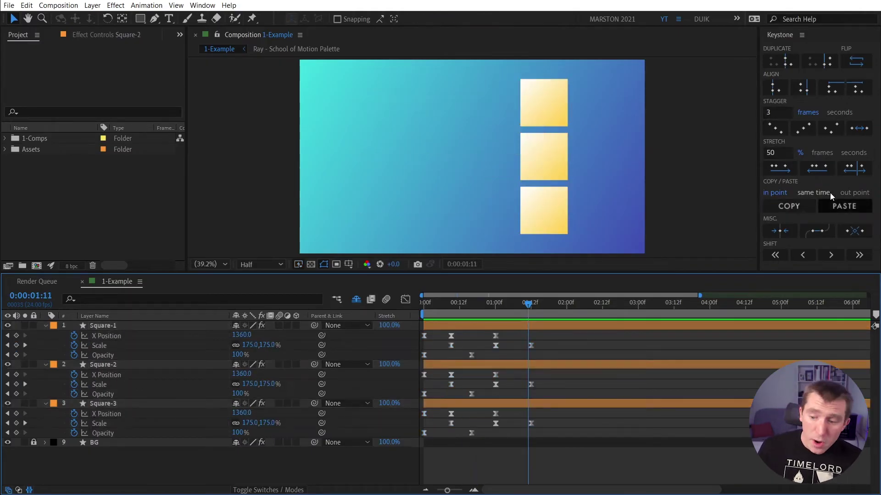
# Delete Square-2 and Square-3 keyframes and shift their in points progressively later.
pyautogui.moveTo(560, 373); pyautogui.dragTo(419, 445)
pyautogui.press('Delete')
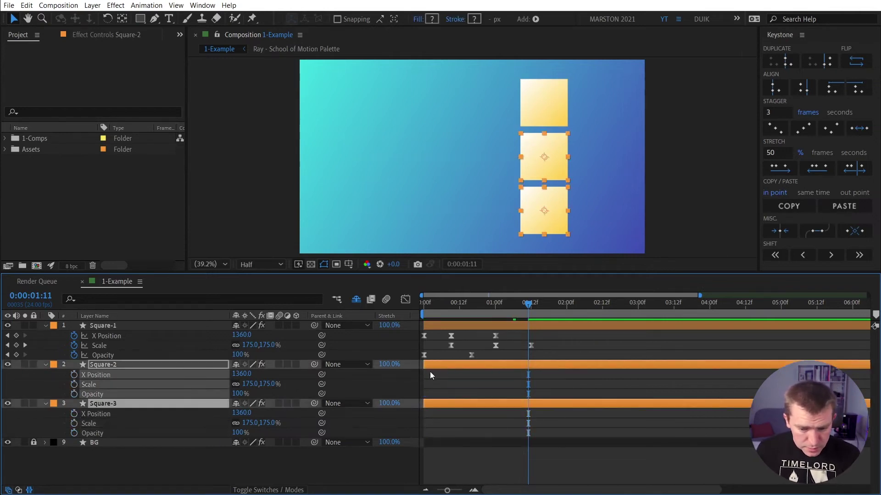
pyautogui.click(431, 375)
pyautogui.moveTo(424, 365); pyautogui.dragTo(471, 365)
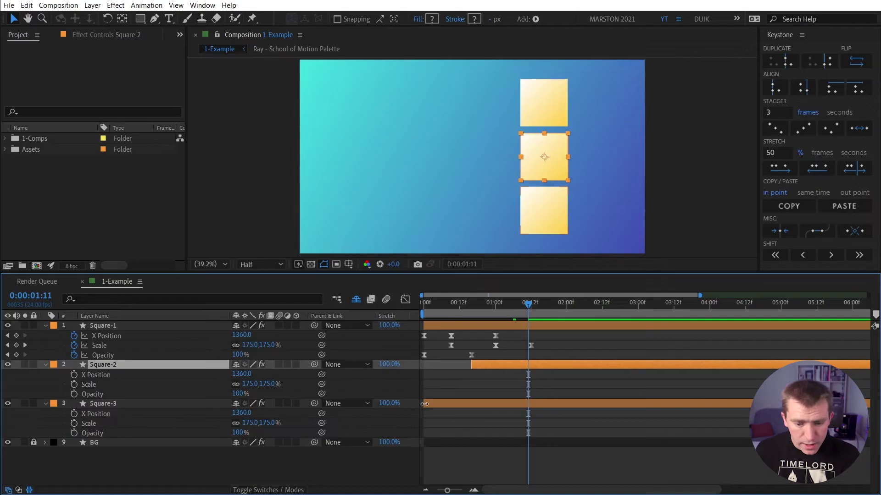
pyautogui.moveTo(425, 404); pyautogui.dragTo(526, 403)
pyautogui.click(543, 342)
# Paste Square-1's keyframes onto Square-2 and Square-3, then set pasting relative to in point.
pyautogui.moveTo(544, 333); pyautogui.dragTo(423, 359)
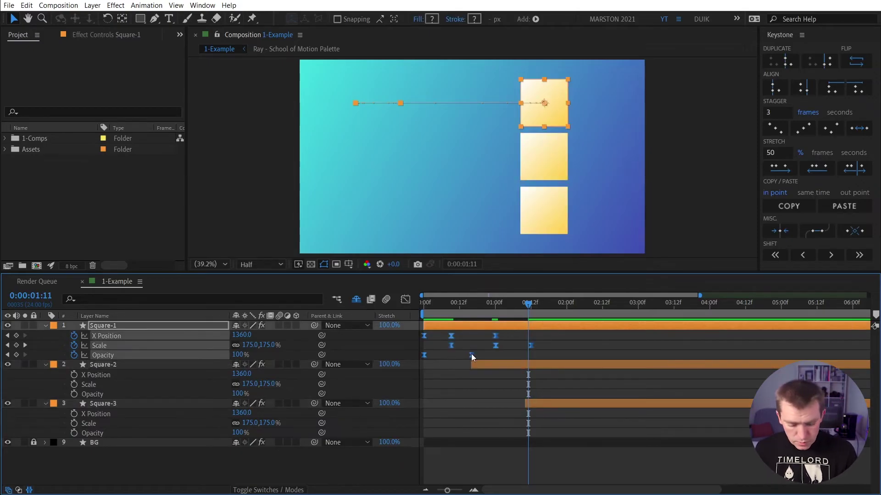
pyautogui.click(504, 365)
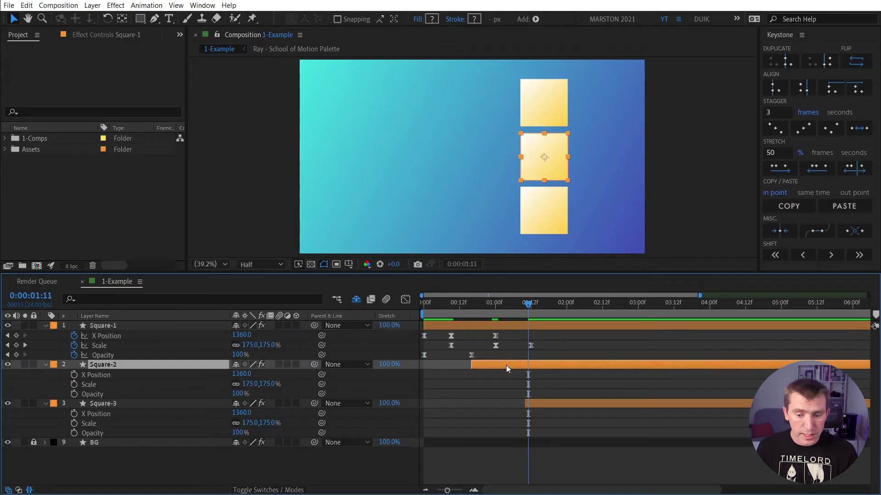
pyautogui.keyDown('shift'); pyautogui.click(538, 403); pyautogui.keyUp('shift')
pyautogui.hotkey('ctrl', 'v')
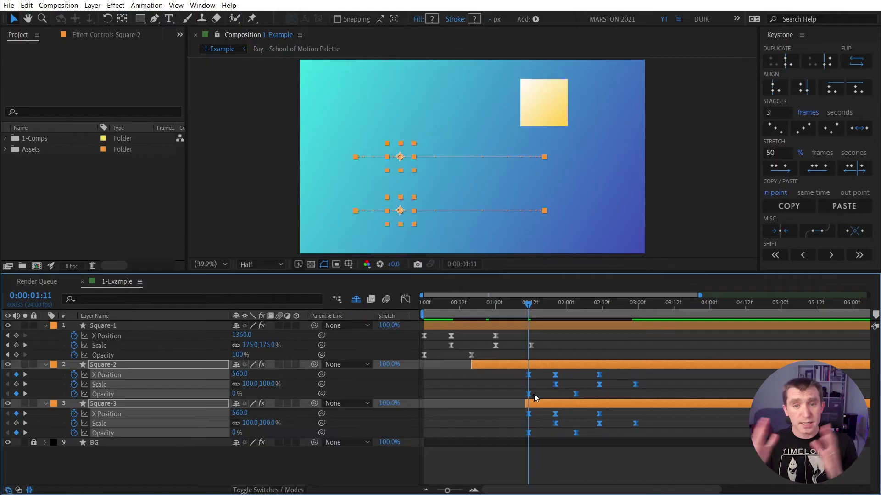
pyautogui.hotkey('ctrl', 'v')
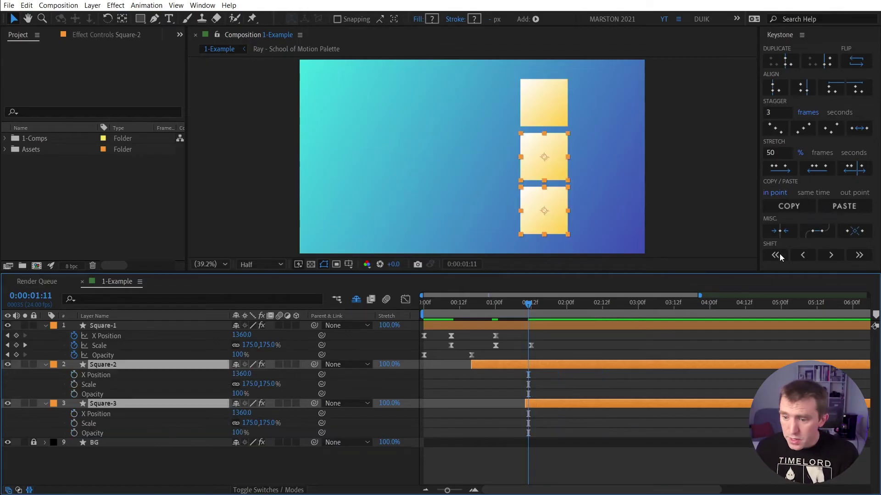
pyautogui.click(771, 193)
# Copy Square-1's keys, paste them at Square-2 and Square-3's in points, then undo.
pyautogui.moveTo(548, 332); pyautogui.dragTo(419, 359)
pyautogui.click(788, 207)
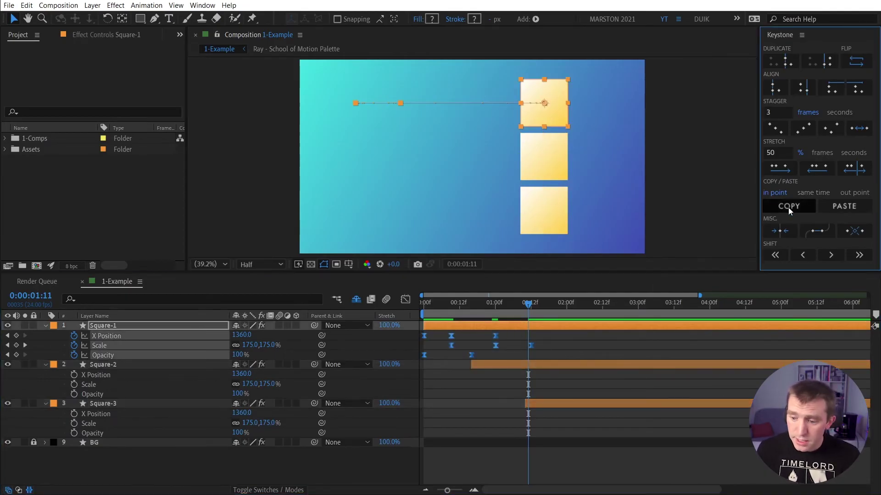
pyautogui.click(574, 364)
pyautogui.keyDown('shift'); pyautogui.click(562, 403); pyautogui.keyUp('shift')
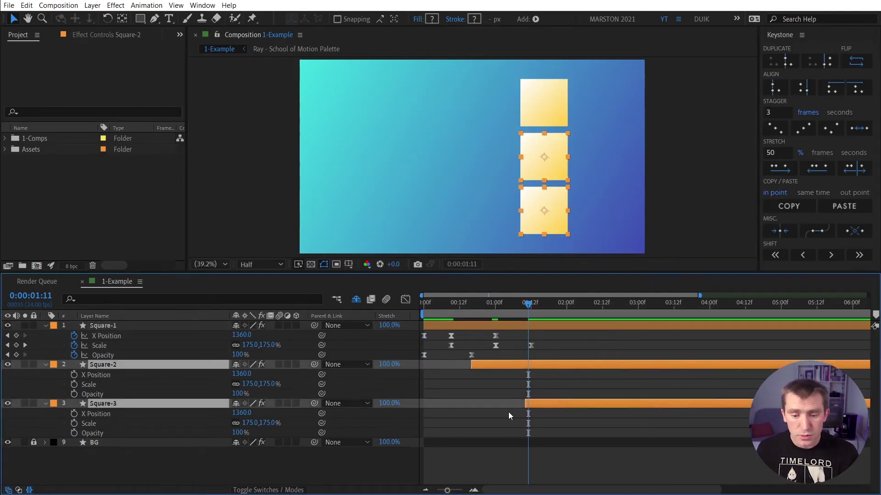
pyautogui.click(832, 207)
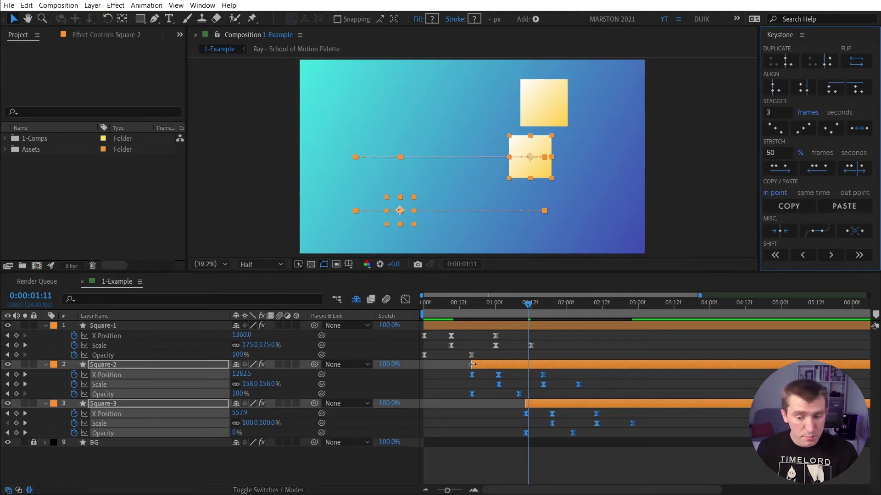
pyautogui.hotkey('ctrl', 'z')
# Copy Square-1's keyframes again and paste them onto Square-2 and Square-3.
pyautogui.moveTo(545, 334); pyautogui.dragTo(512, 340)
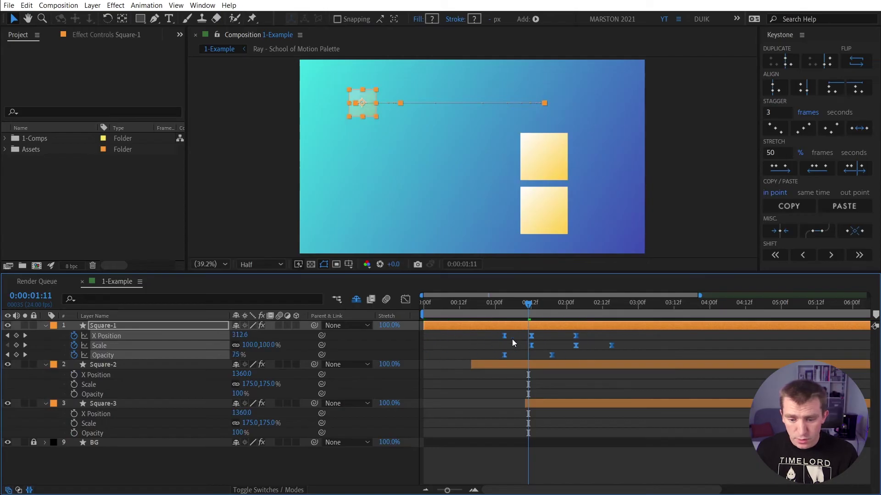
pyautogui.click(789, 206)
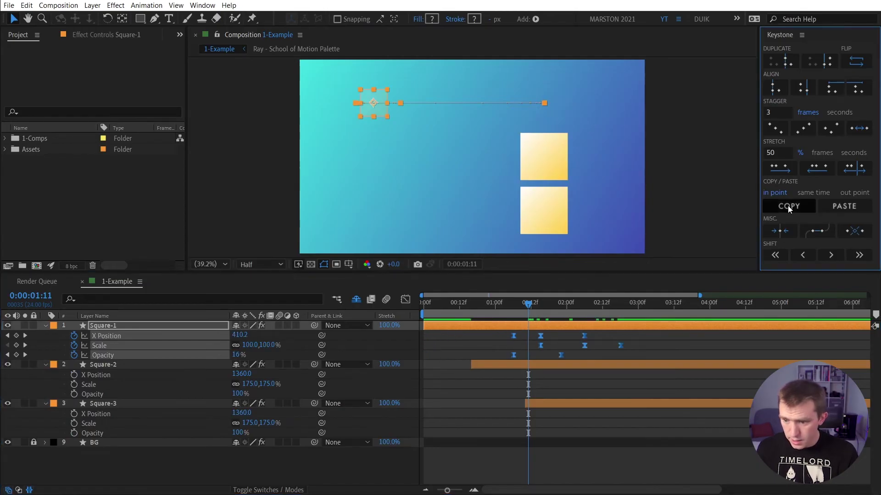
pyautogui.click(629, 366)
pyautogui.keyDown('shift'); pyautogui.click(631, 404); pyautogui.keyUp('shift')
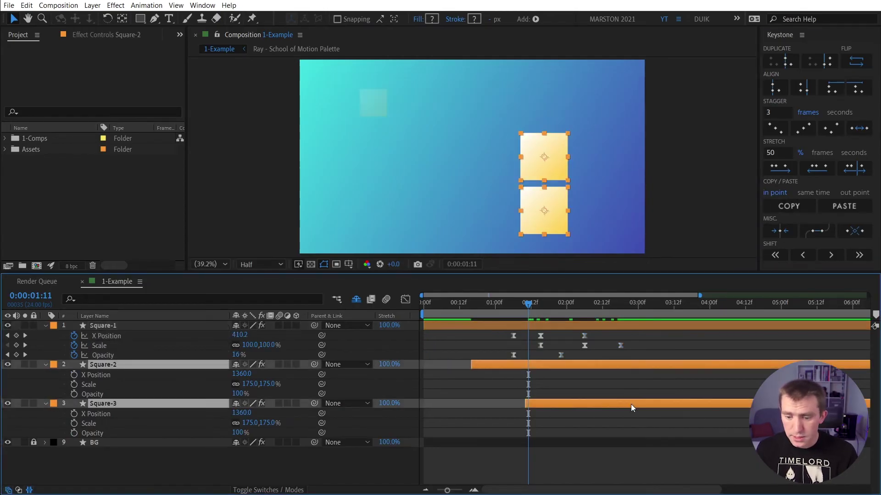
pyautogui.click(849, 208)
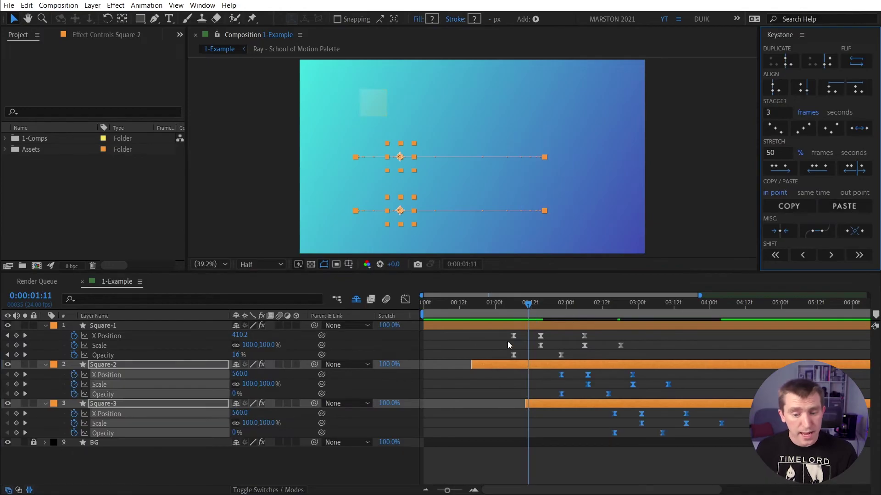
# Select Square-1's first X Position and Opacity keys, go to comp start, and undo the paste.
pyautogui.moveTo(496, 337); pyautogui.dragTo(527, 357)
pyautogui.moveTo(431, 305); pyautogui.dragTo(423, 305)
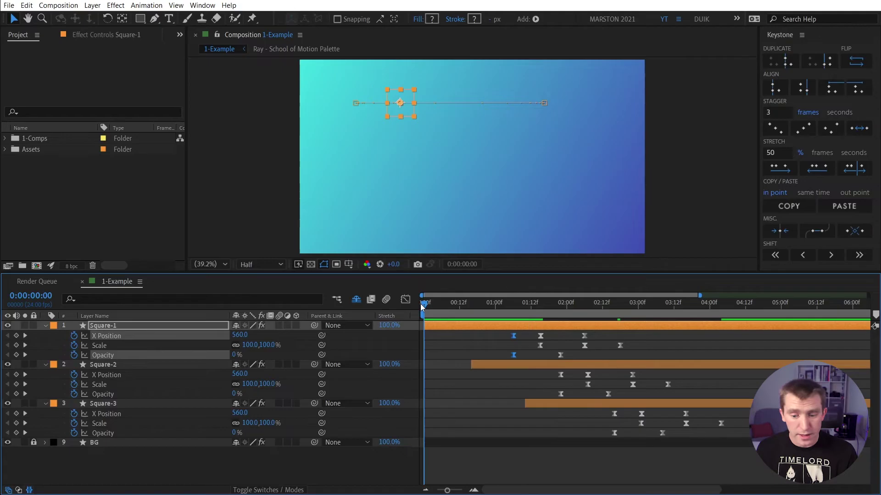
pyautogui.click(528, 364)
pyautogui.click(554, 403)
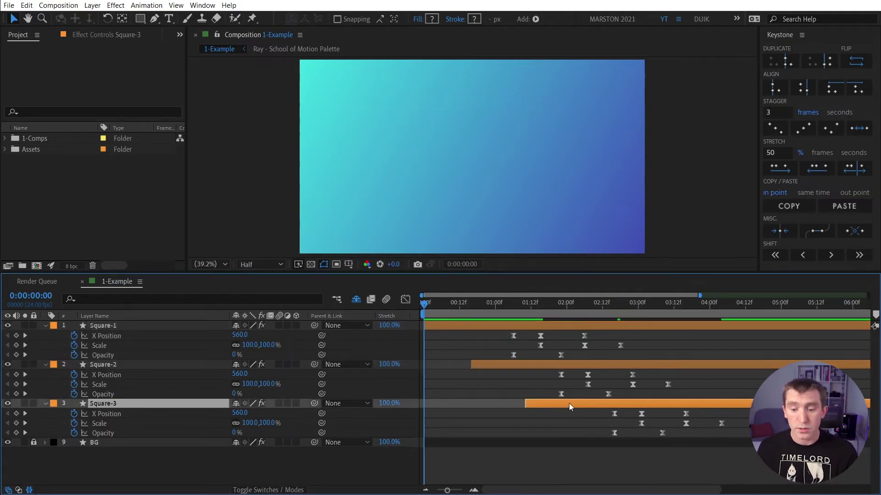
pyautogui.hotkey('ctrl', 'z')
pyautogui.hotkey('ctrl', 'z')
pyautogui.hotkey('ctrl', 'z')
pyautogui.hotkey('ctrl', 'z')
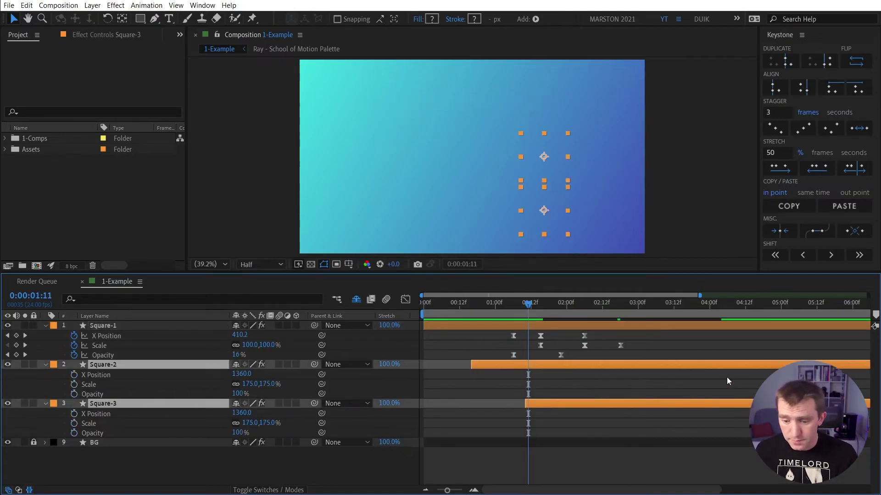
# Set Keystone pasting to keep original times and shift Square-1's keyframes later.
pyautogui.click(854, 193)
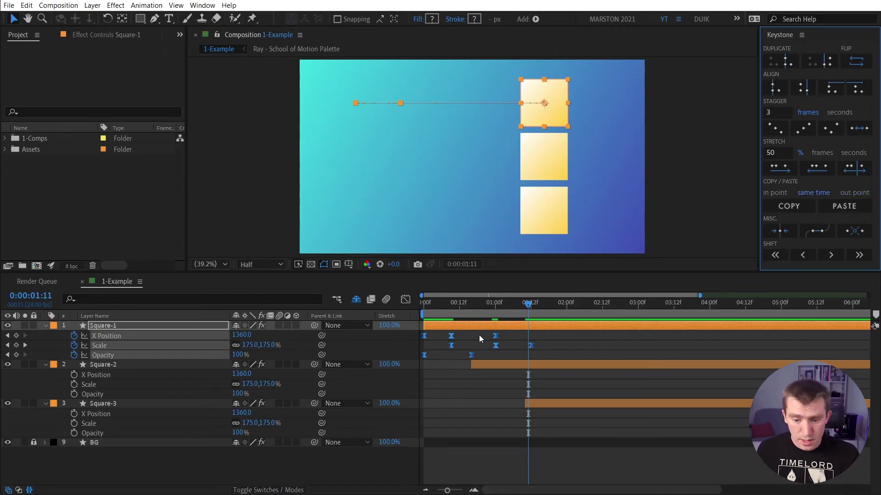
pyautogui.moveTo(494, 338); pyautogui.dragTo(631, 346)
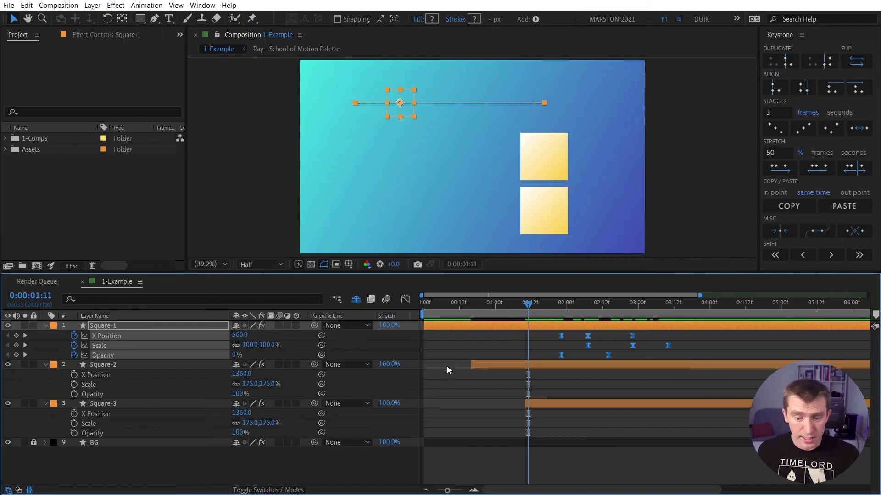
pyautogui.moveTo(557, 334); pyautogui.dragTo(717, 354)
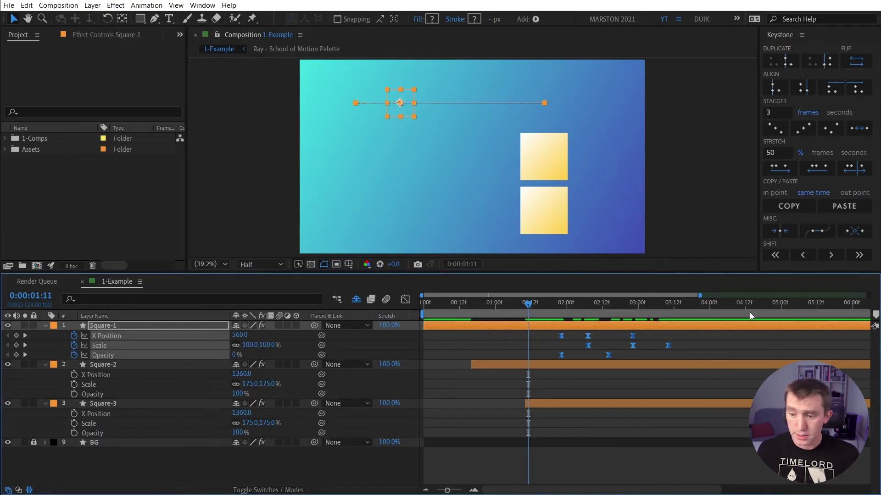
# Copy Square-1's keyframes and paste them onto Square-2 and Square-3 at the same times.
pyautogui.click(789, 206)
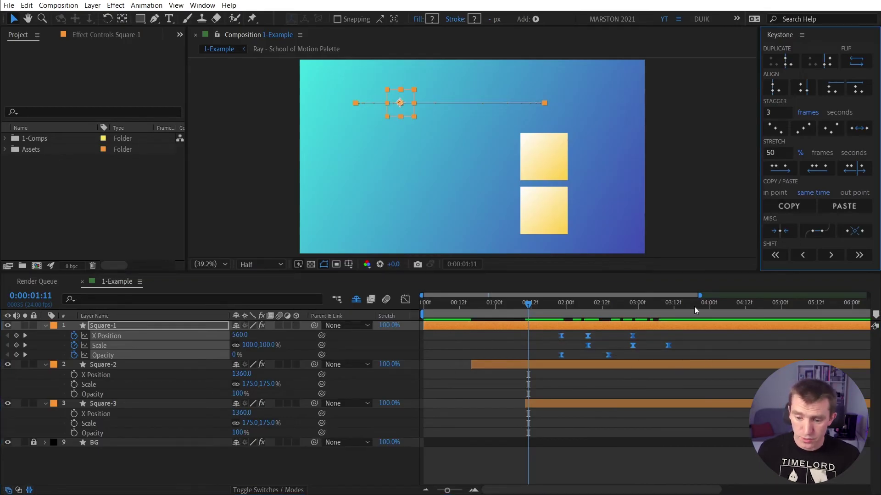
pyautogui.click(651, 362)
pyautogui.keyDown('shift'); pyautogui.click(648, 403); pyautogui.keyUp('shift')
pyautogui.click(838, 205)
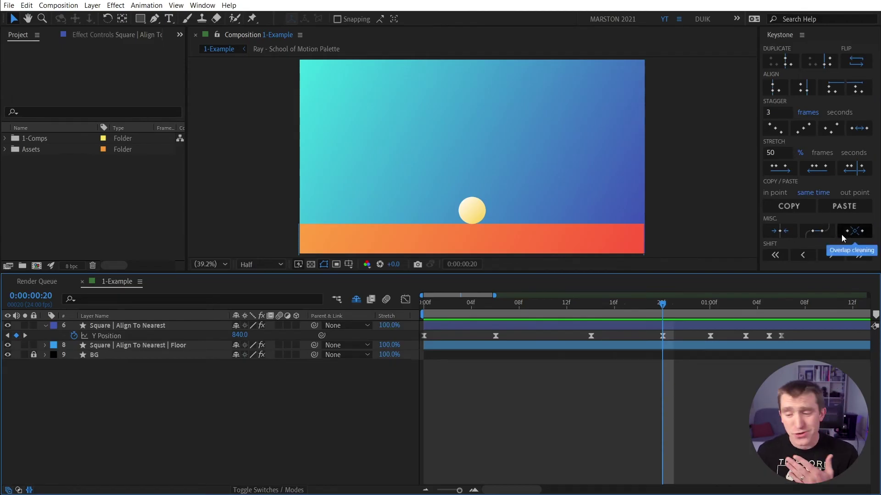
# Preview the bouncing ball from the start and check the keyframe at frame 14.
pyautogui.press('Home')
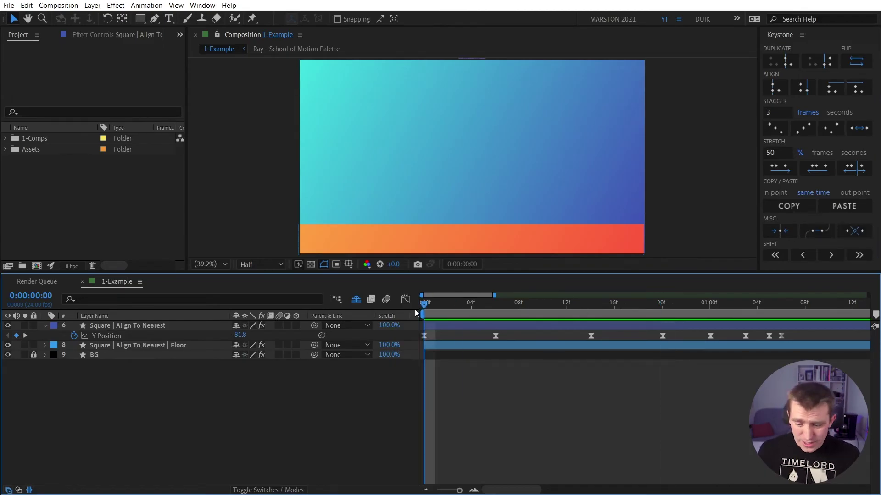
pyautogui.press('space')
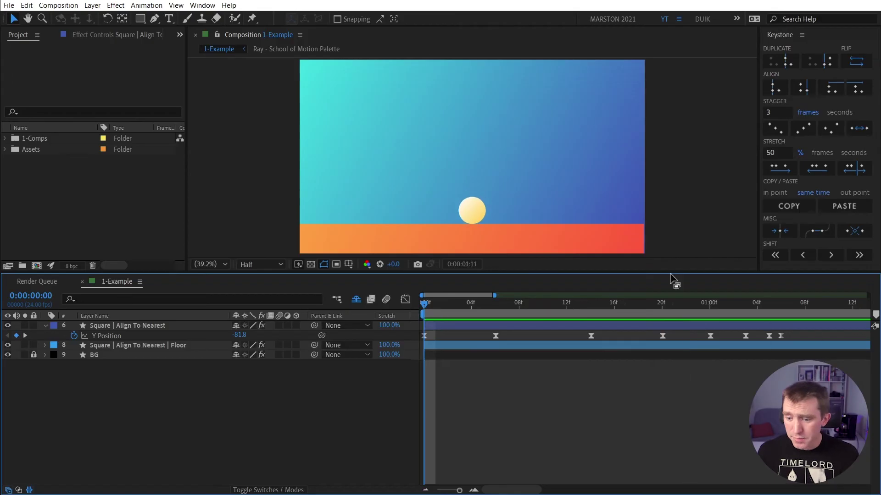
pyautogui.press('space')
pyautogui.moveTo(472, 313); pyautogui.dragTo(491, 309)
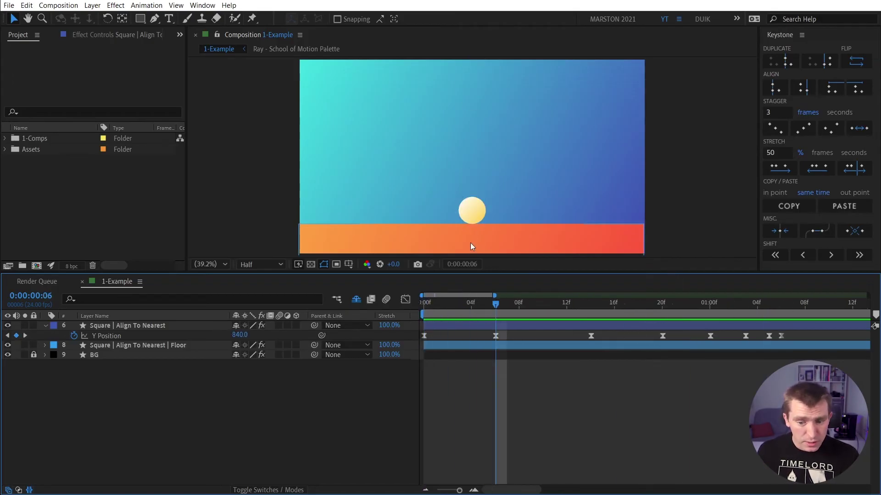
pyautogui.click(592, 316)
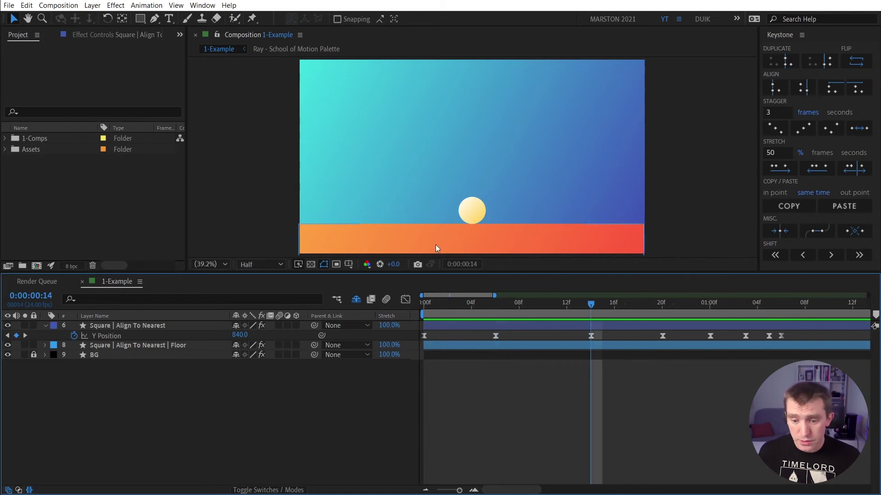
# Select the ball's Y Position keys and compress the bounce into a shorter span.
pyautogui.moveTo(803, 337); pyautogui.dragTo(420, 340)
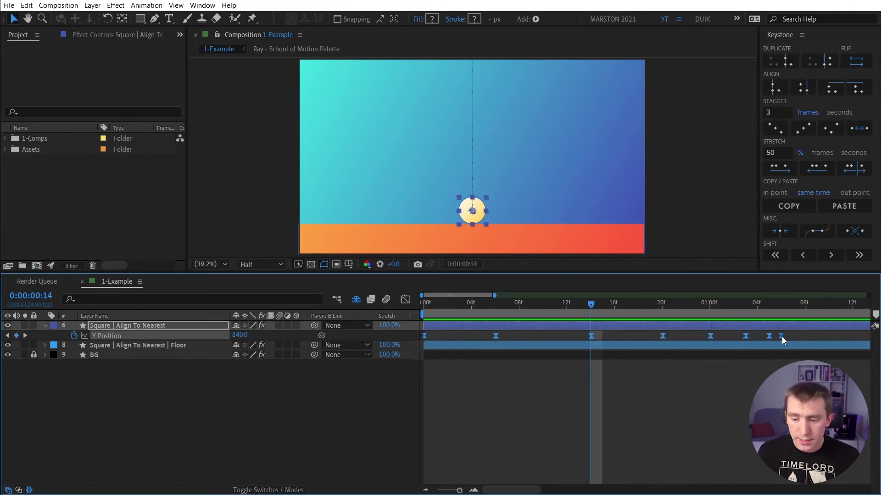
pyautogui.moveTo(782, 337); pyautogui.dragTo(762, 338)
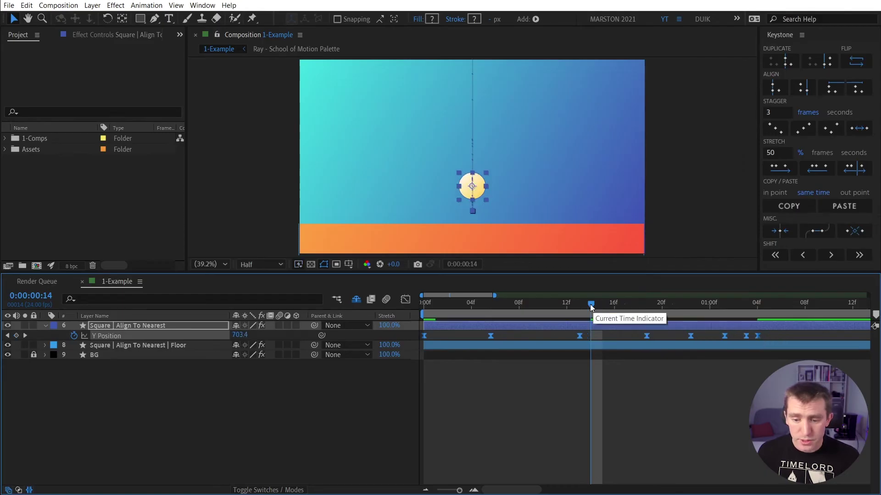
pyautogui.press('pagedown')
pyautogui.moveTo(628, 311); pyautogui.dragTo(579, 320)
# Reselect the bounce keyframes and snap them to whole frames with Align to nearest frame.
pyautogui.press('=')
pyautogui.press('-')
pyautogui.press('-')
pyautogui.press('-')
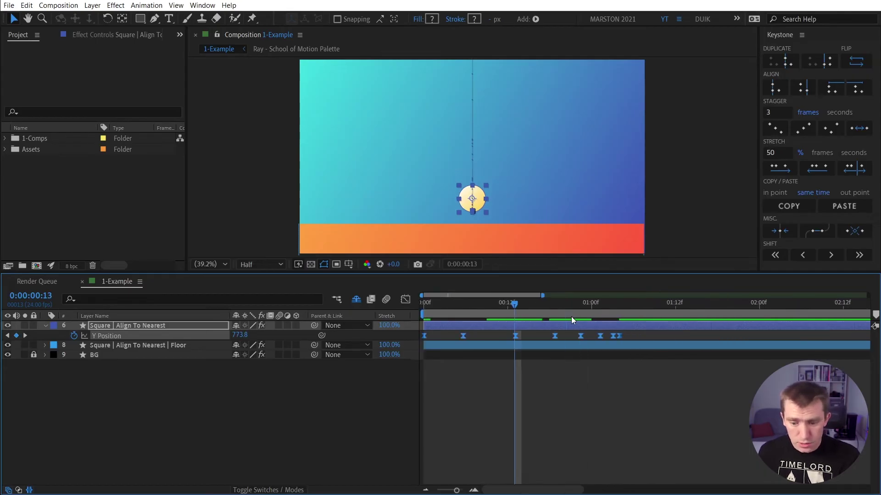
pyautogui.moveTo(626, 334); pyautogui.dragTo(413, 339)
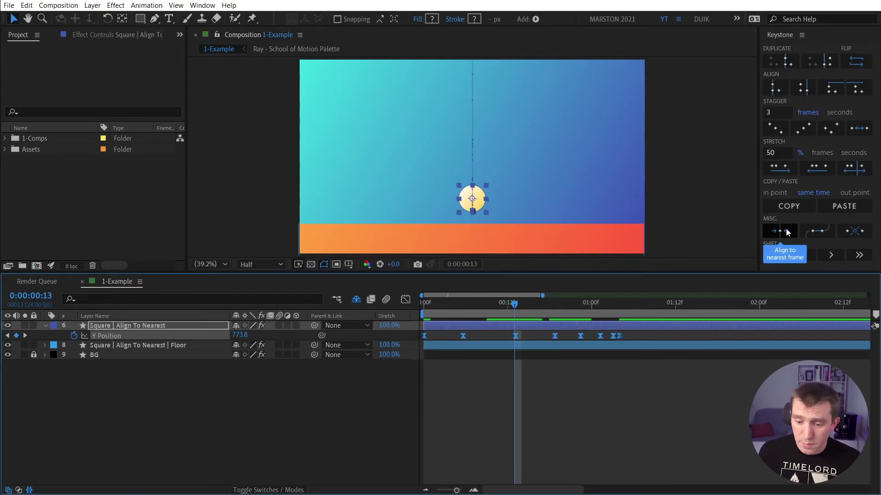
pyautogui.click(786, 229)
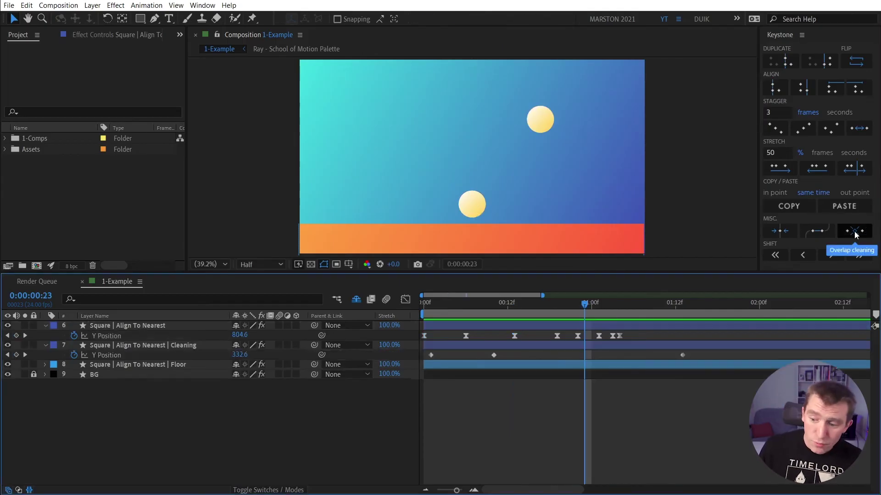
pyautogui.click(633, 327)
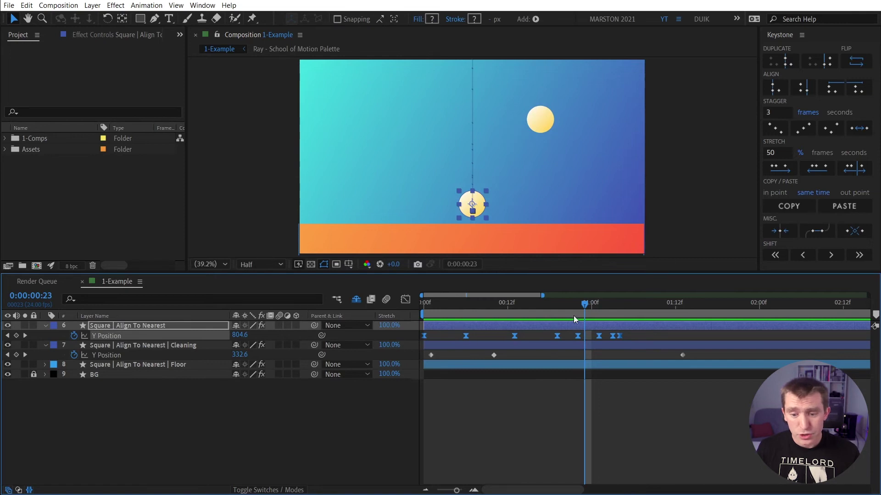
pyautogui.moveTo(516, 315); pyautogui.dragTo(434, 311)
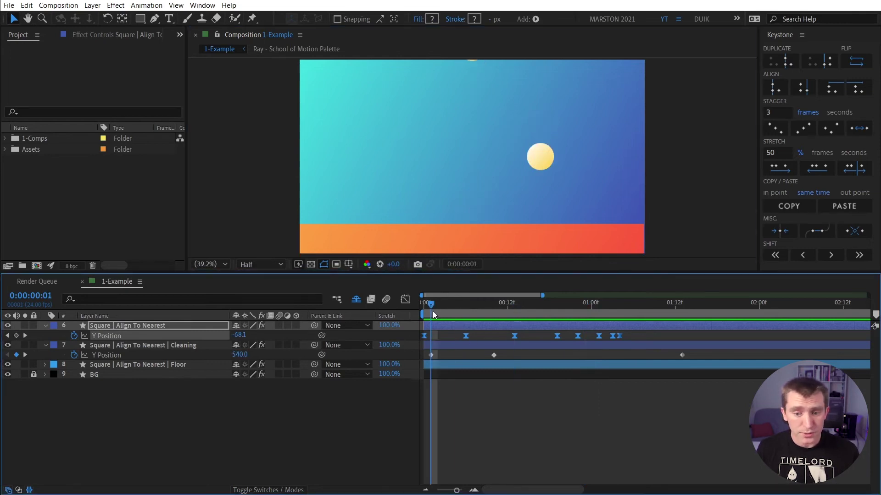
pyautogui.press('space')
pyautogui.press('space')
pyautogui.click(545, 132)
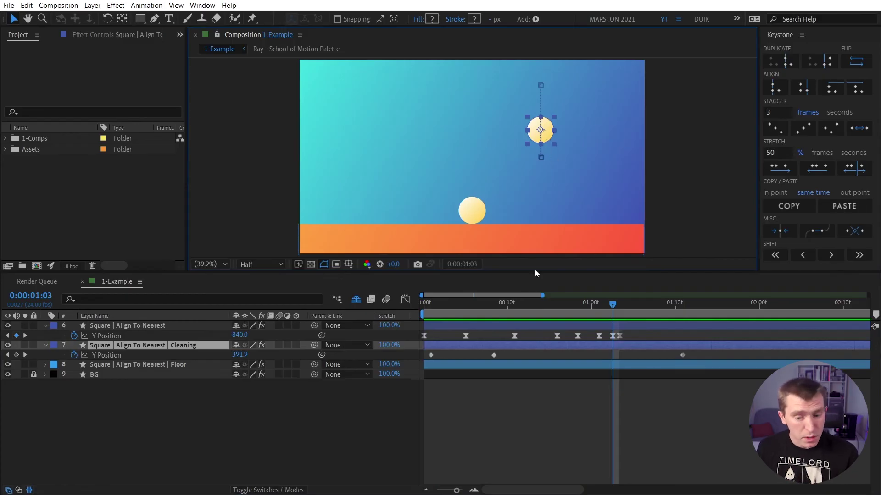
pyautogui.moveTo(431, 354); pyautogui.dragTo(727, 370)
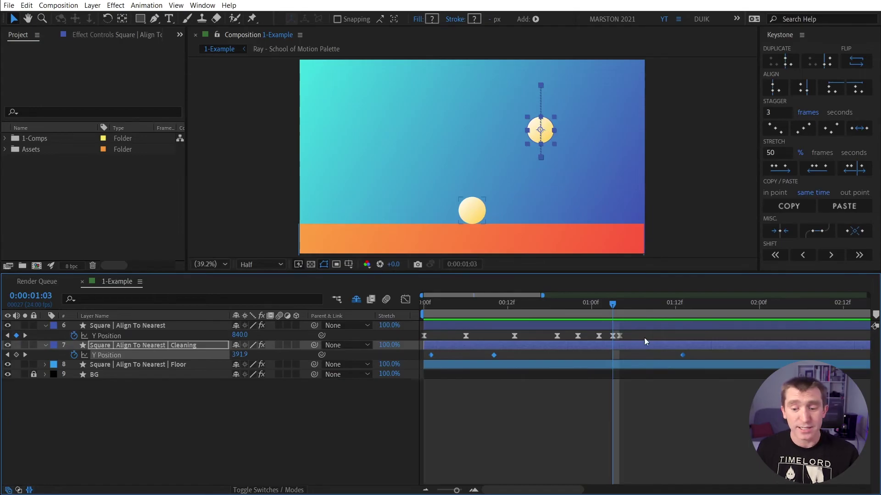
pyautogui.moveTo(651, 331); pyautogui.dragTo(408, 342)
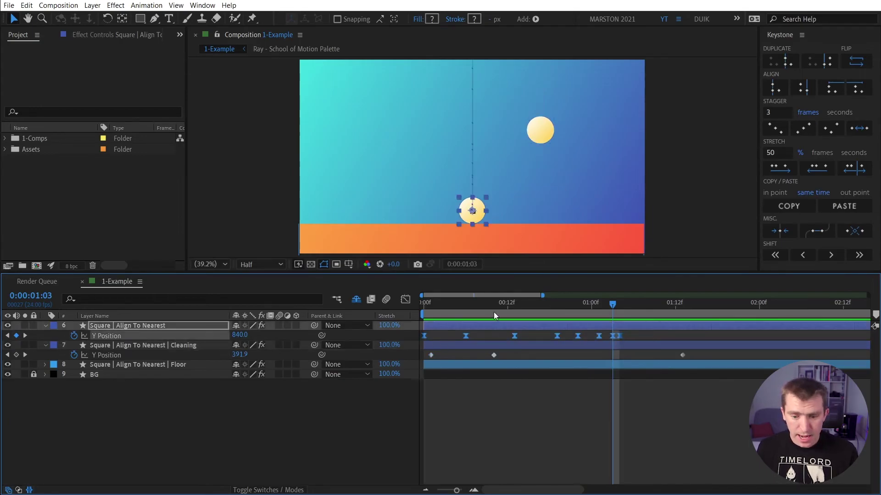
pyautogui.moveTo(493, 316); pyautogui.dragTo(421, 323)
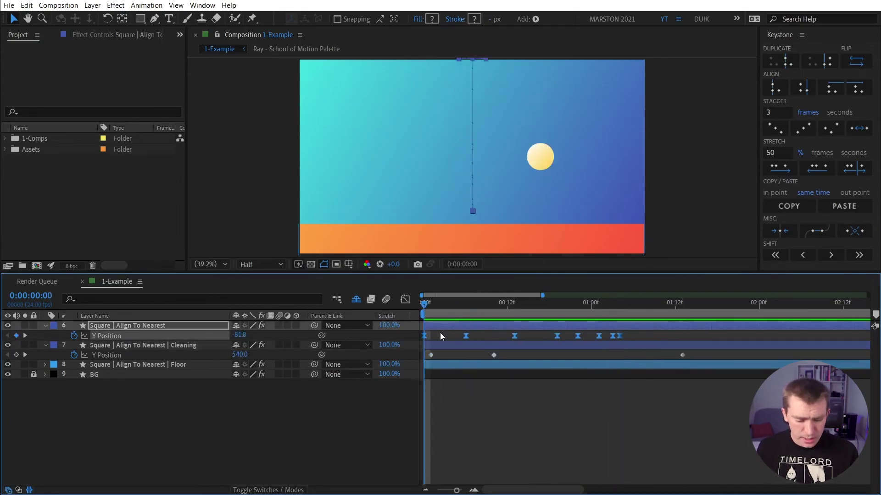
# Paste the snapped bounce keys onto the Cleaning layer, hide layer 6, and preview.
pyautogui.click(449, 345)
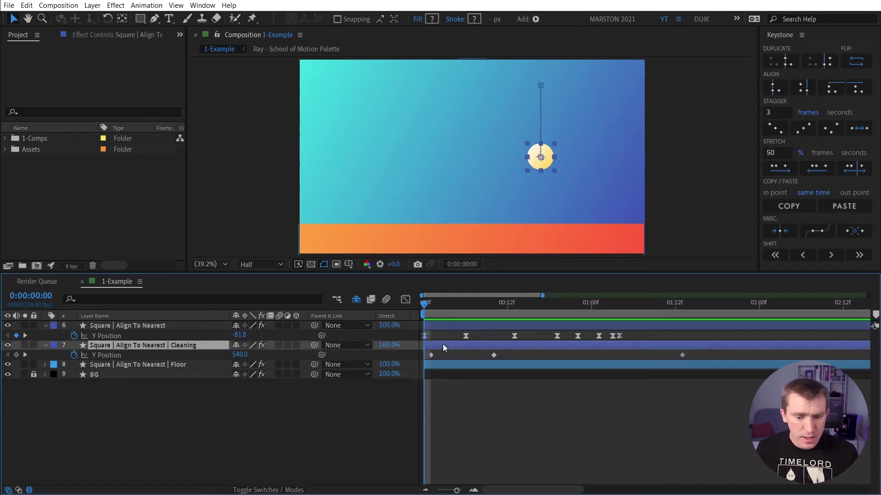
pyautogui.hotkey('ctrl', 'v')
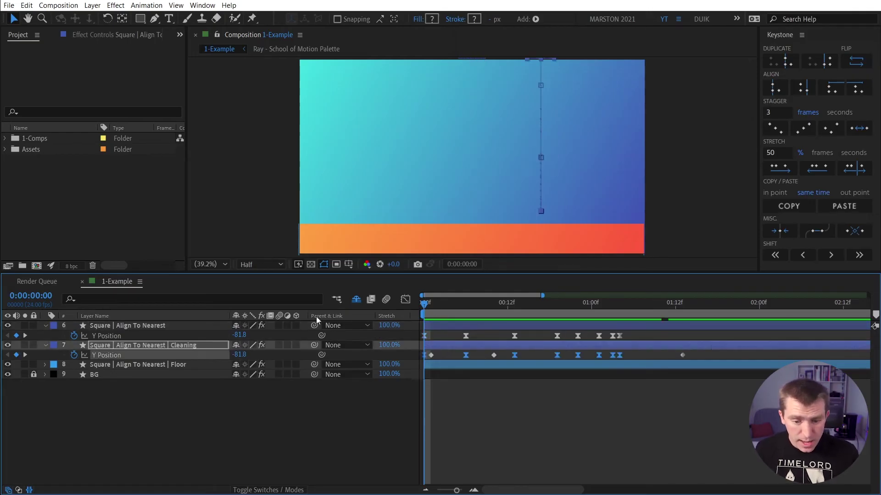
pyautogui.click(8, 326)
pyautogui.press('space')
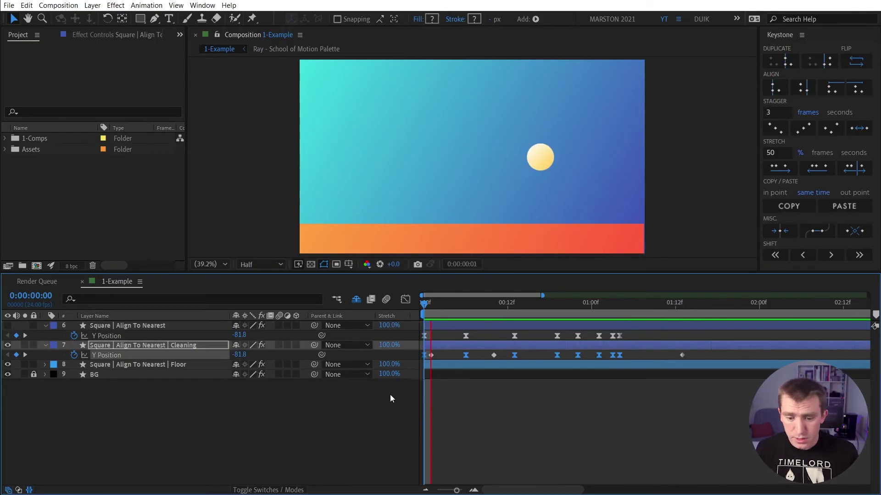
pyautogui.press('space')
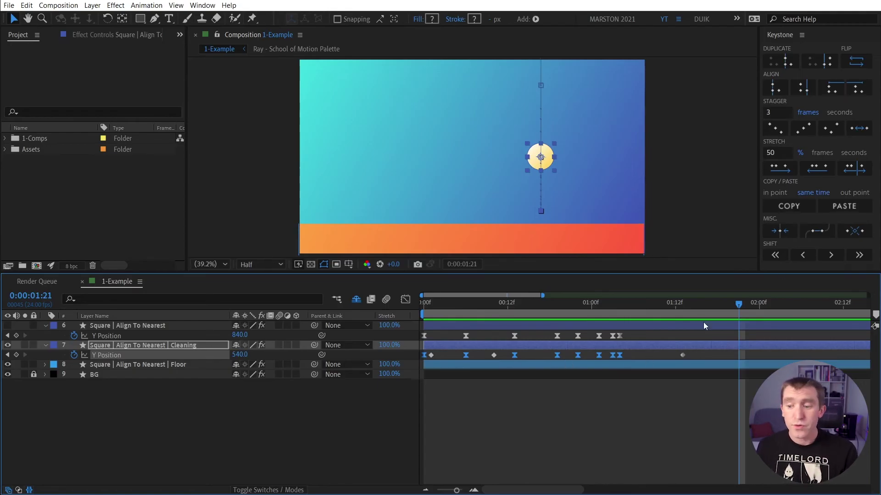
# Remove the keyframes overlapping the pasted bounce with Keystone's Overlap cleaning.
pyautogui.click(856, 231)
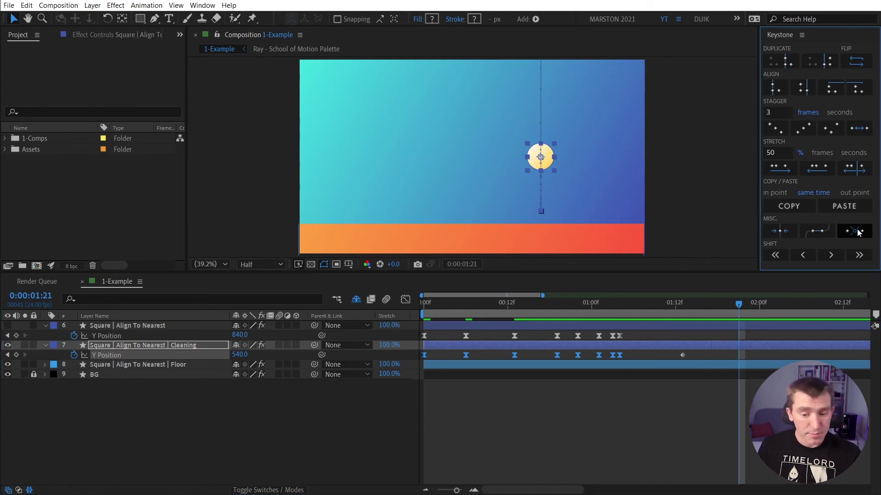
pyautogui.hotkey('ctrl', 'z')
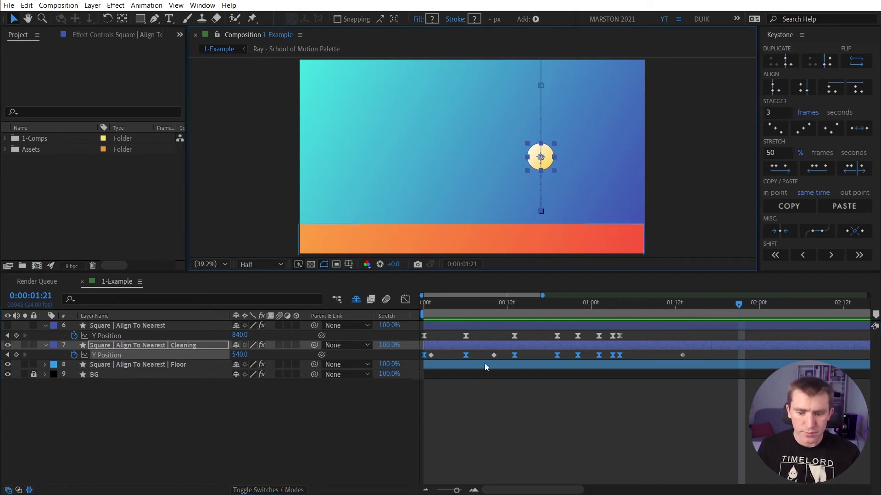
pyautogui.click(850, 232)
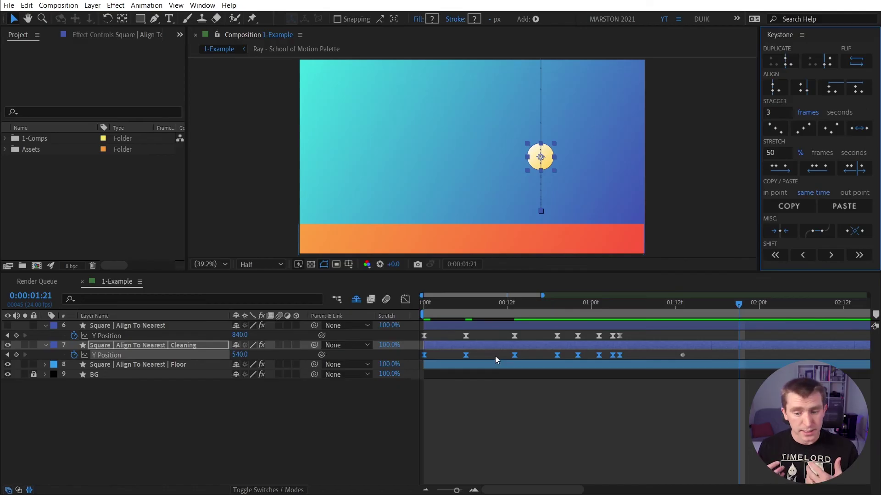
# Key Y Position at 0:00:01:11, then clear the overlapping Y Position keys with Misc clean.
pyautogui.click(495, 356)
pyautogui.hotkey('shift', 'pageup')
pyautogui.click(16, 355)
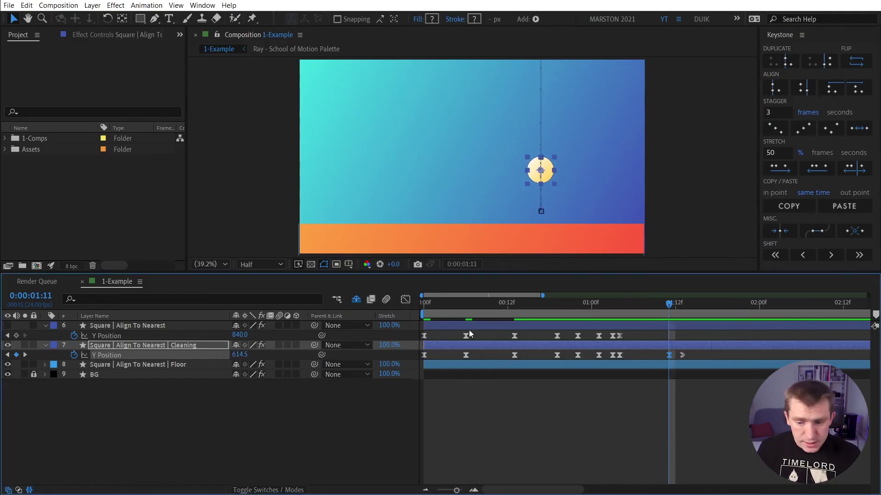
pyautogui.click(689, 305)
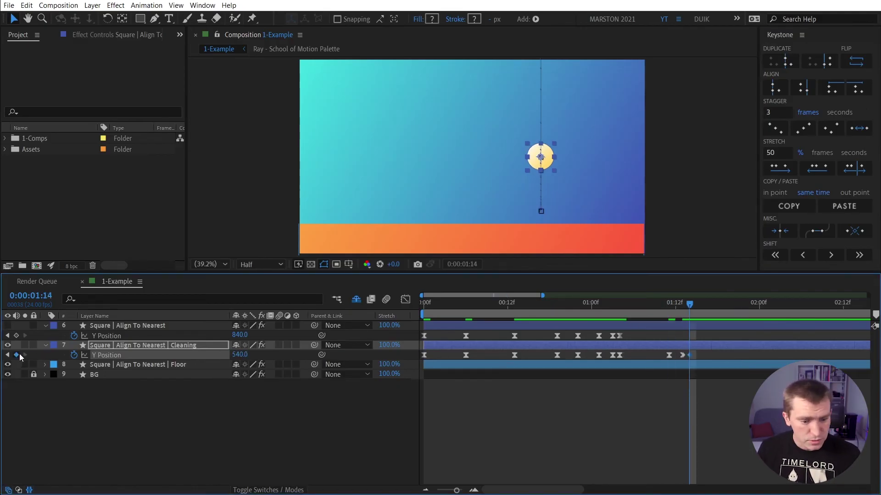
pyautogui.keyDown('alt'); pyautogui.scroll(5, 672, 362); pyautogui.keyUp('alt')
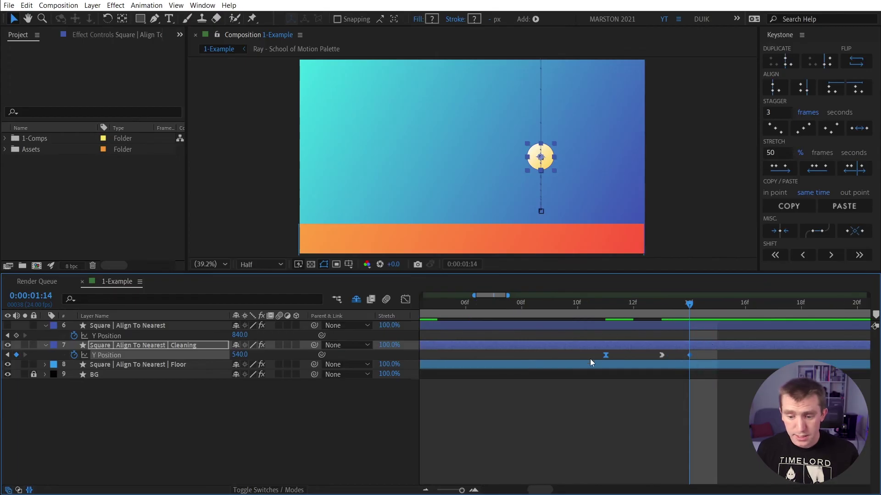
pyautogui.click(852, 229)
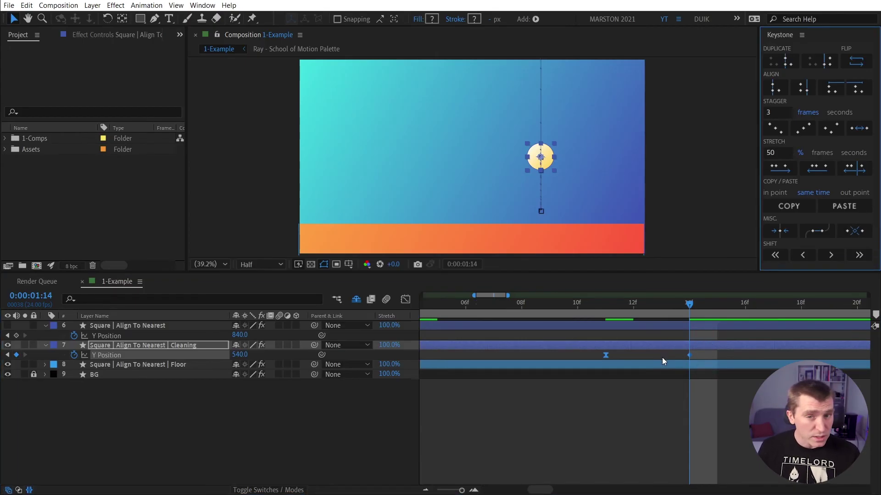
pyautogui.keyDown('alt'); pyautogui.scroll(-5, 662, 357); pyautogui.keyUp('alt')
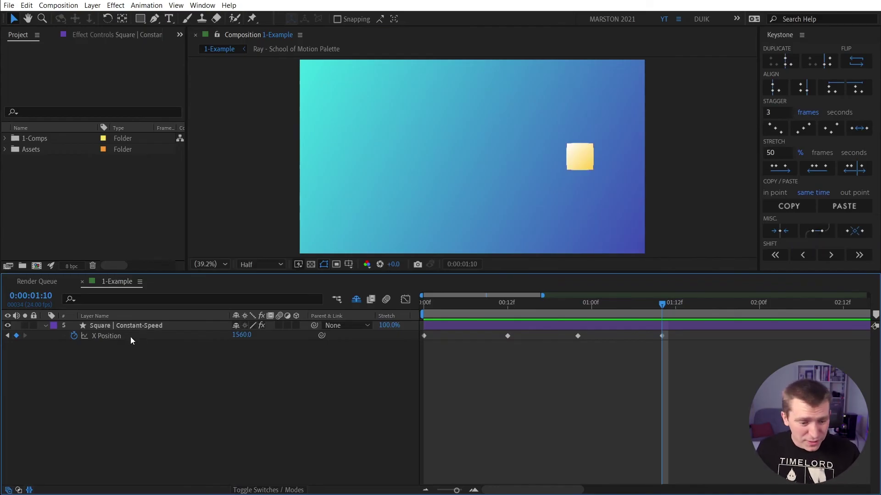
# Show the square's X Position in the Graph Editor and marquee-select all four keyframes.
pyautogui.click(118, 337)
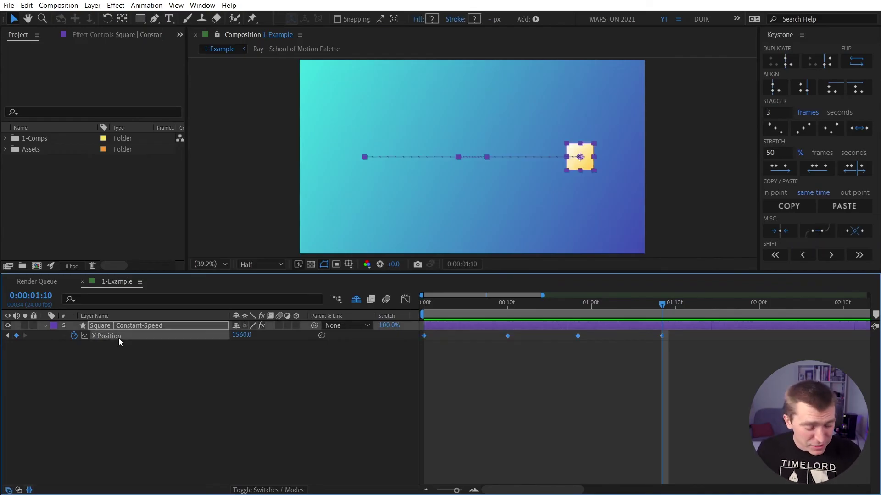
pyautogui.click(406, 301)
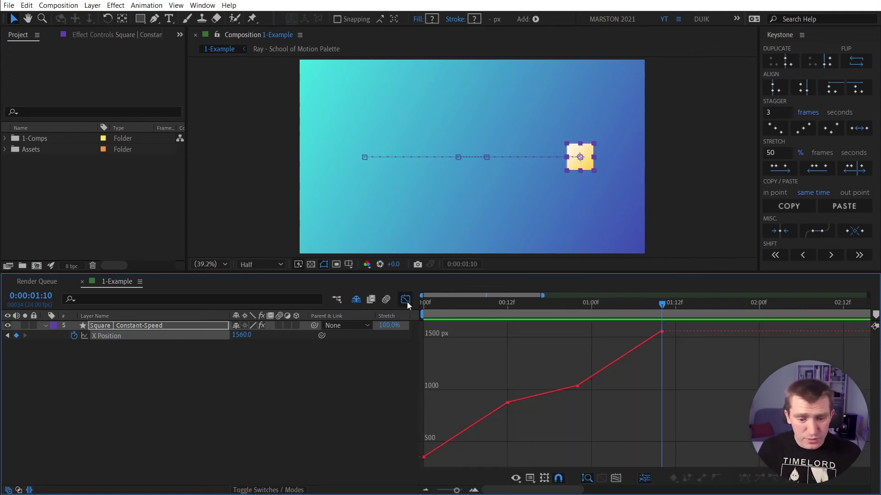
pyautogui.moveTo(480, 312); pyautogui.dragTo(661, 326)
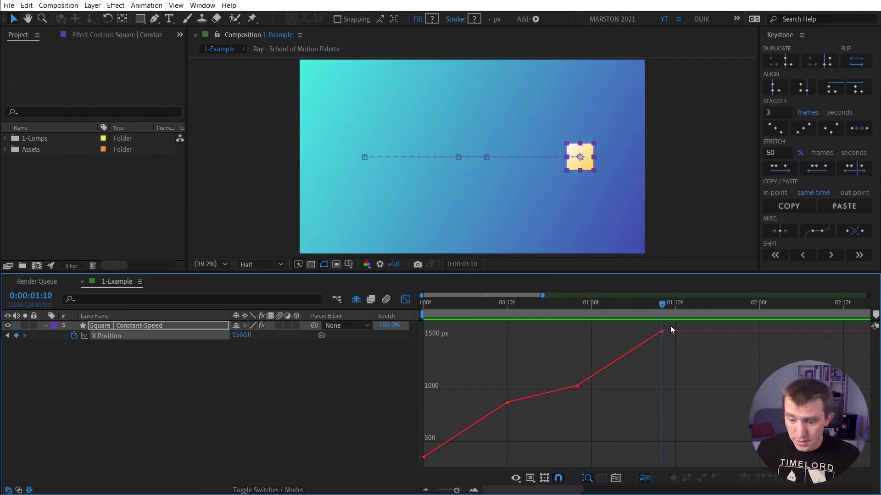
pyautogui.moveTo(683, 325); pyautogui.dragTo(391, 464)
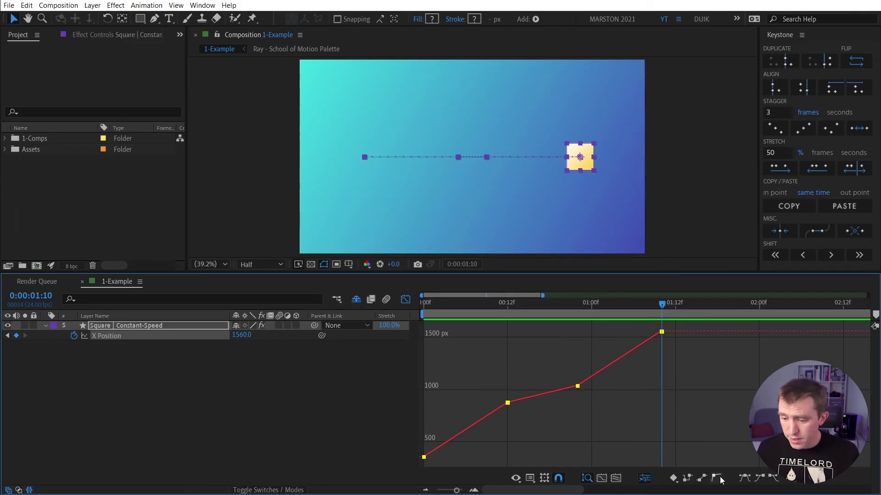
# Apply Easy Ease to all four X Position keyframes and preview the result.
pyautogui.click(743, 480)
pyautogui.click(613, 421)
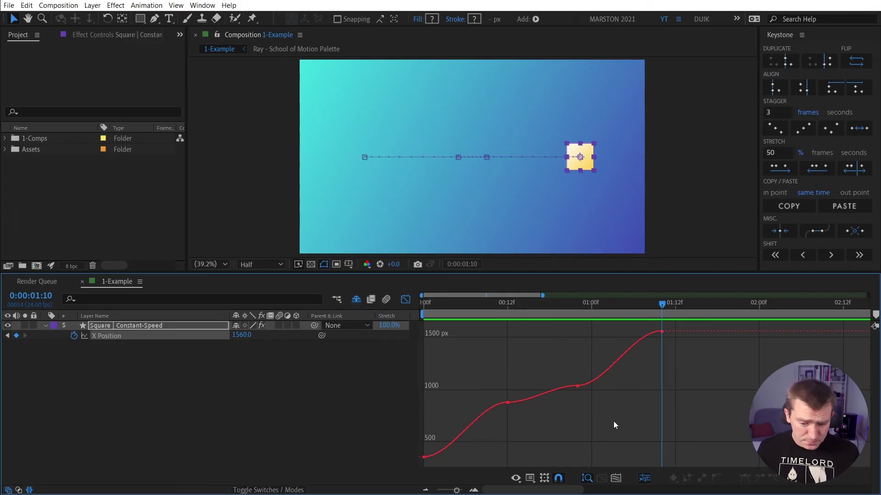
pyautogui.moveTo(559, 379); pyautogui.dragTo(614, 414)
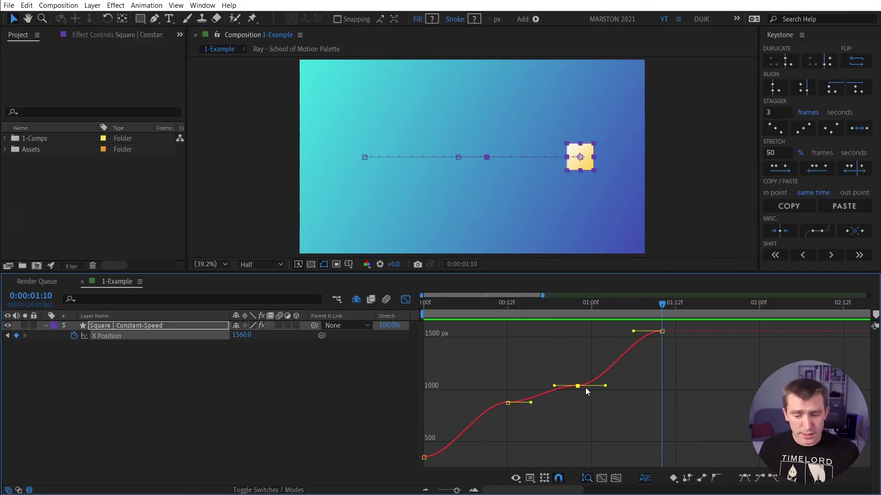
pyautogui.moveTo(586, 389)
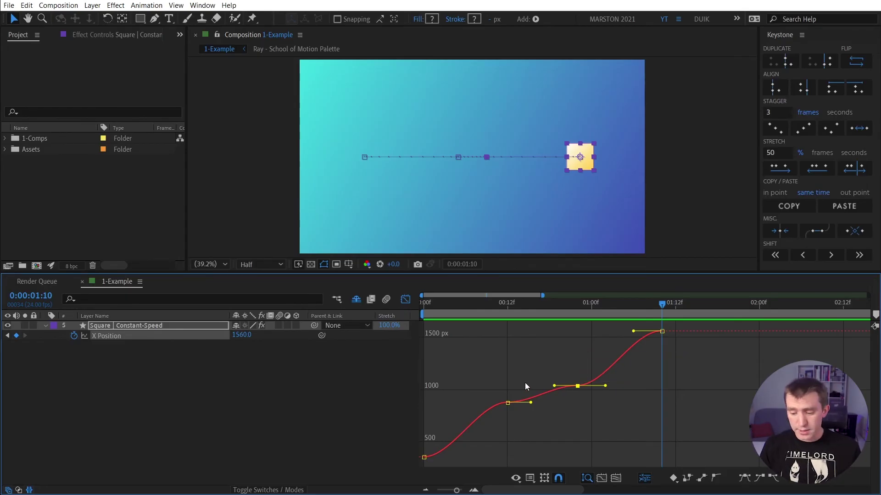
pyautogui.press('space')
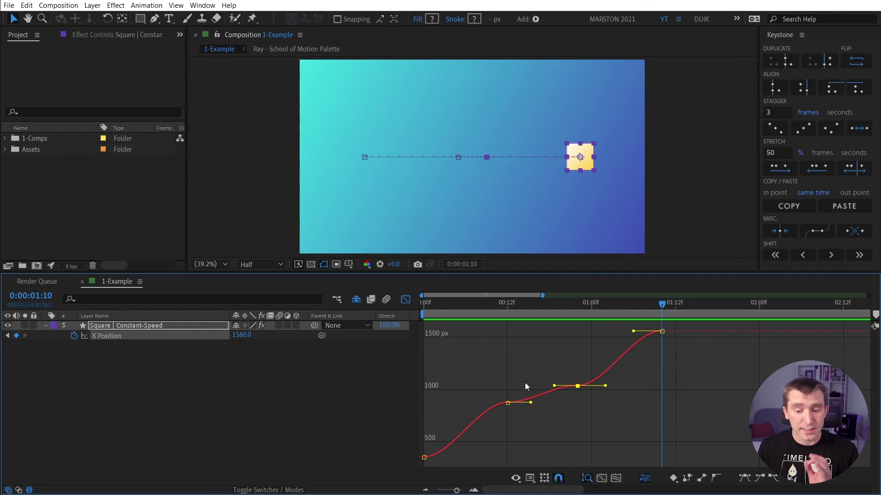
# Reshape the curve by adjusting the middle keyframes' Bezier handles, then preview.
pyautogui.moveTo(552, 372); pyautogui.dragTo(552, 395)
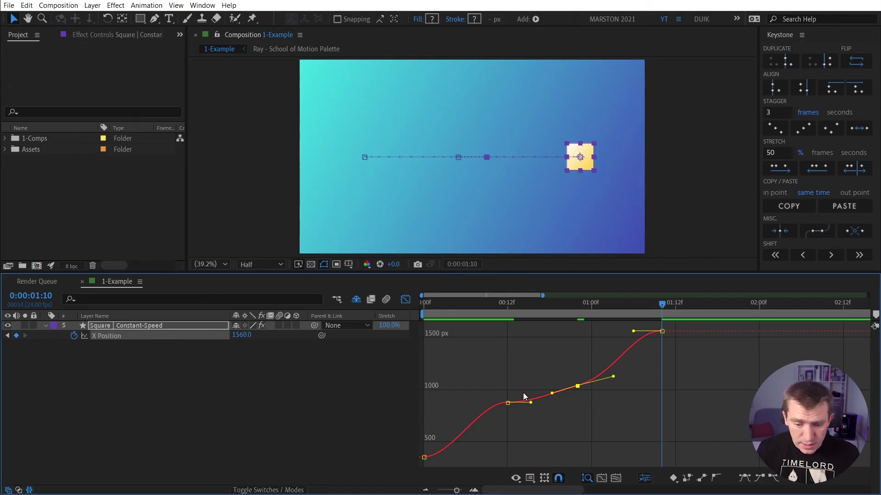
pyautogui.click(508, 403)
pyautogui.moveTo(534, 401); pyautogui.dragTo(539, 395)
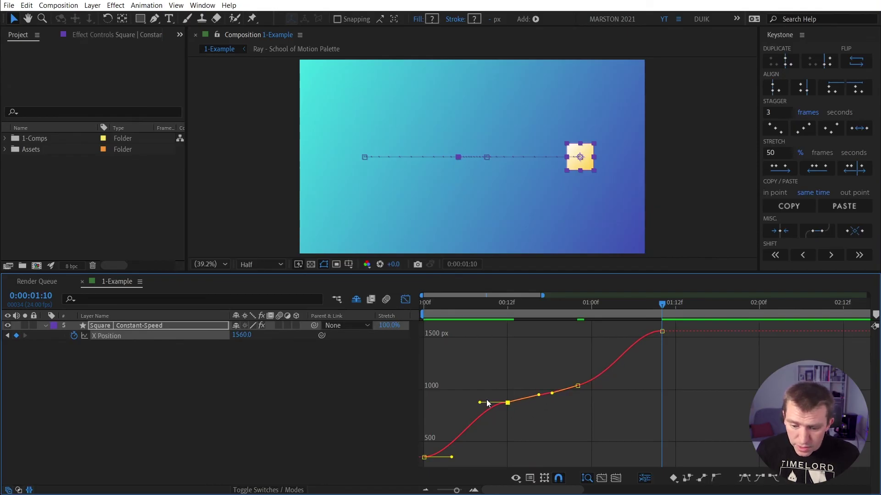
pyautogui.moveTo(479, 403); pyautogui.dragTo(478, 415)
pyautogui.click(578, 387)
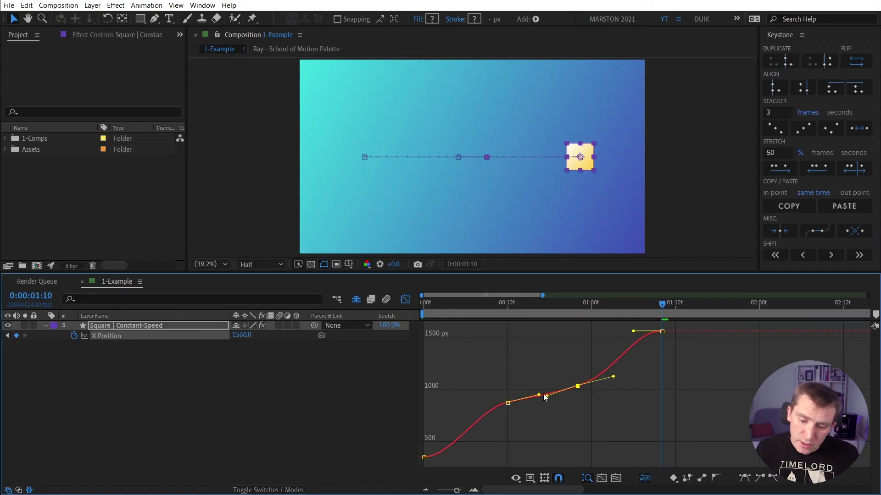
pyautogui.moveTo(615, 378); pyautogui.dragTo(615, 375)
pyautogui.press('space')
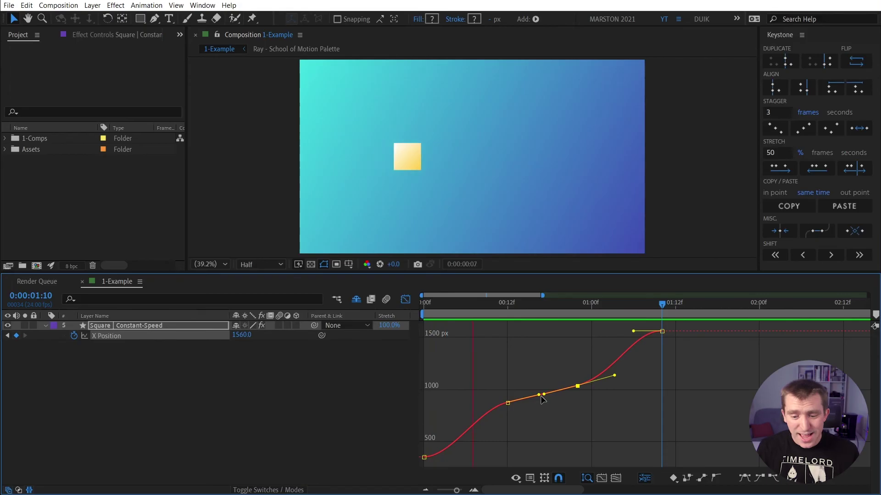
pyautogui.press('space')
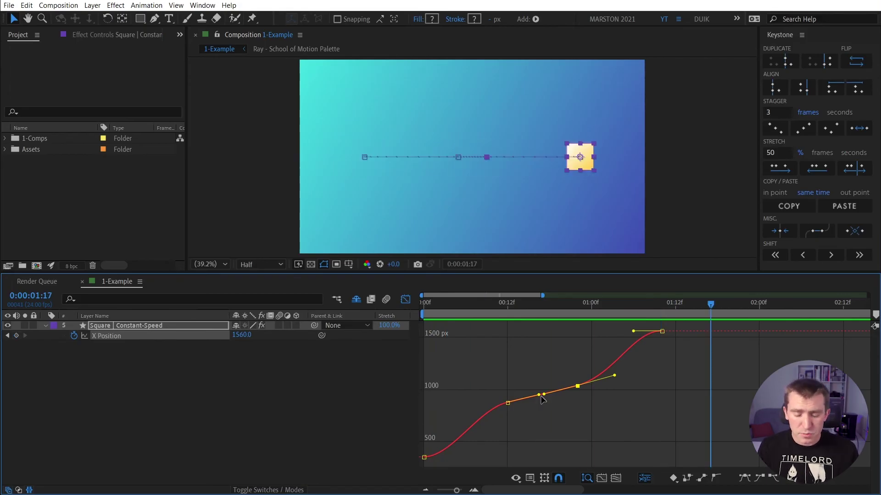
# Return the time indicator to 1:10 and select the two middle keyframes.
pyautogui.press('j')
pyautogui.click(507, 402)
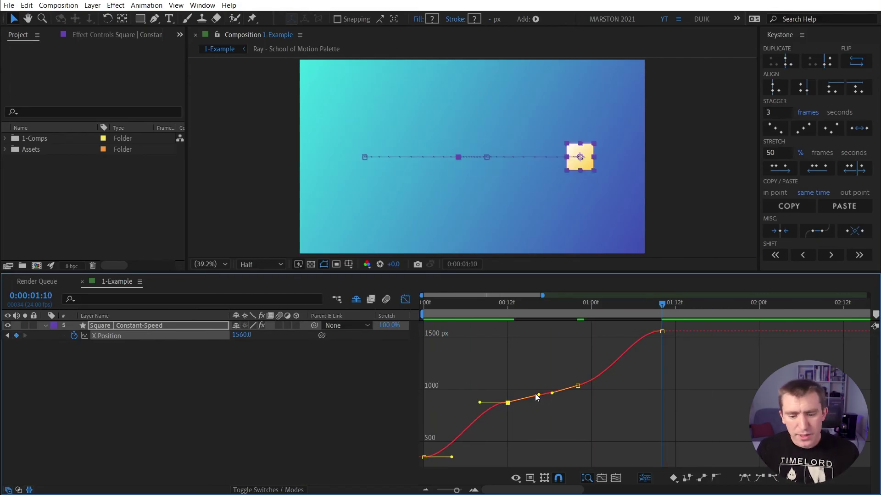
pyautogui.moveTo(588, 373); pyautogui.dragTo(497, 425)
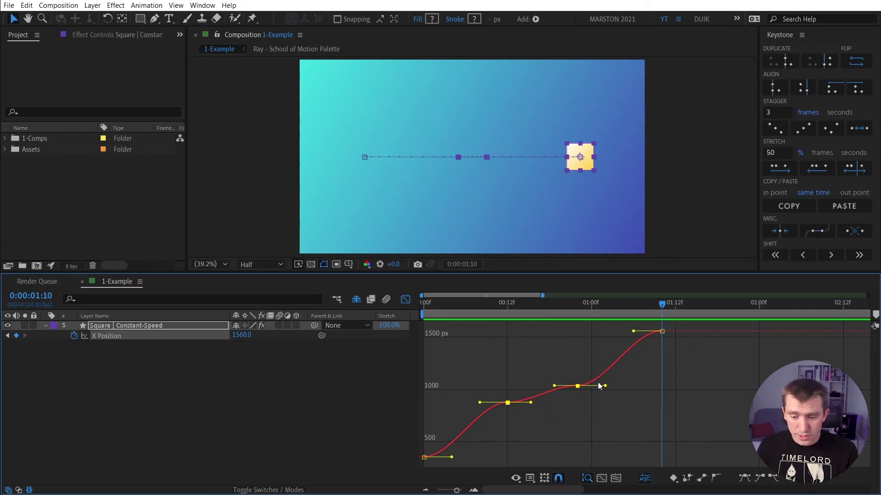
# Give the middle keys constant-speed handles with Keystone, then select the middle and last keys.
pyautogui.click(814, 232)
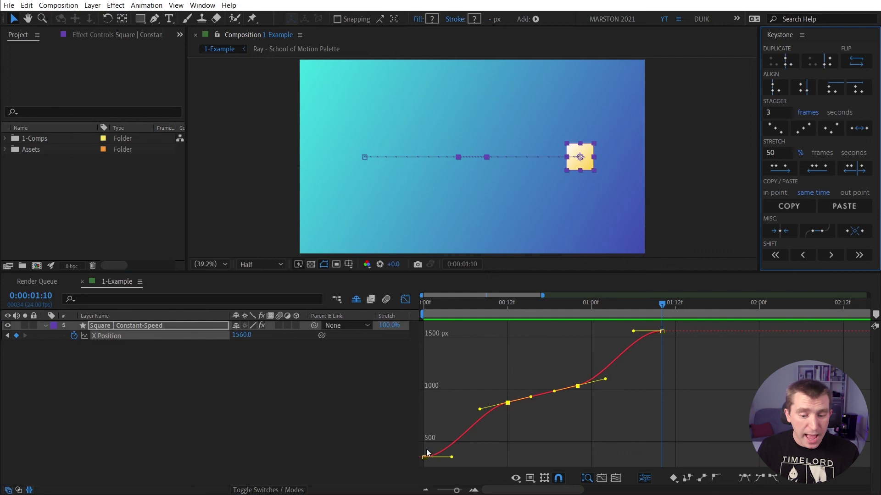
pyautogui.keyDown('ctrl'); pyautogui.click(577, 387); pyautogui.keyUp('ctrl')
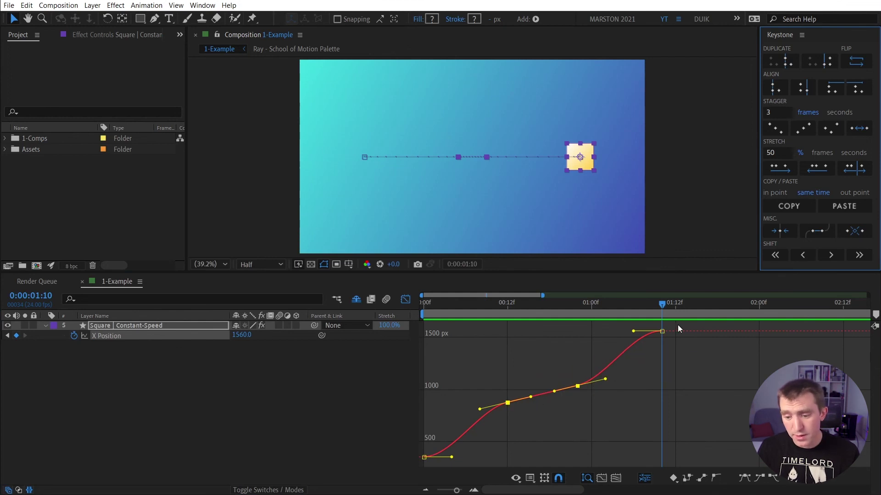
pyautogui.click(579, 386)
pyautogui.press('space')
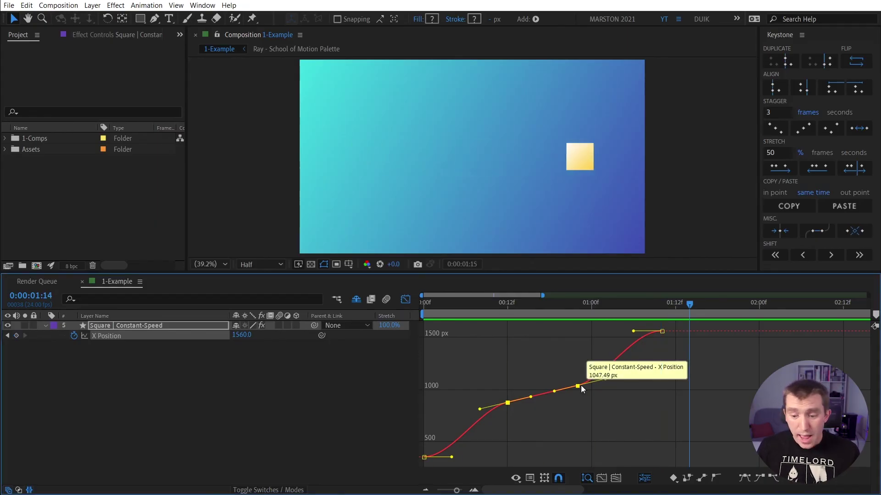
pyautogui.moveTo(670, 323); pyautogui.dragTo(661, 388)
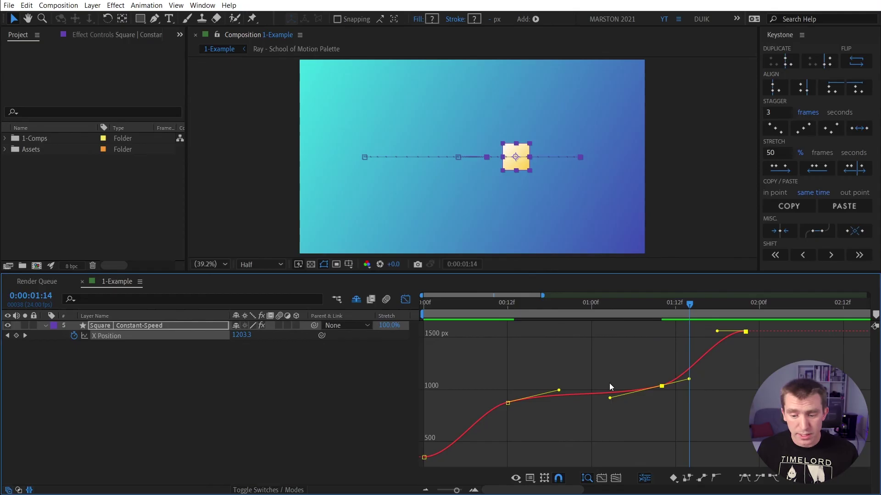
# Revert the manual key move, shift the last two X Position keys later with Keystone, and preview.
pyautogui.hotkey('ctrl', 'z')
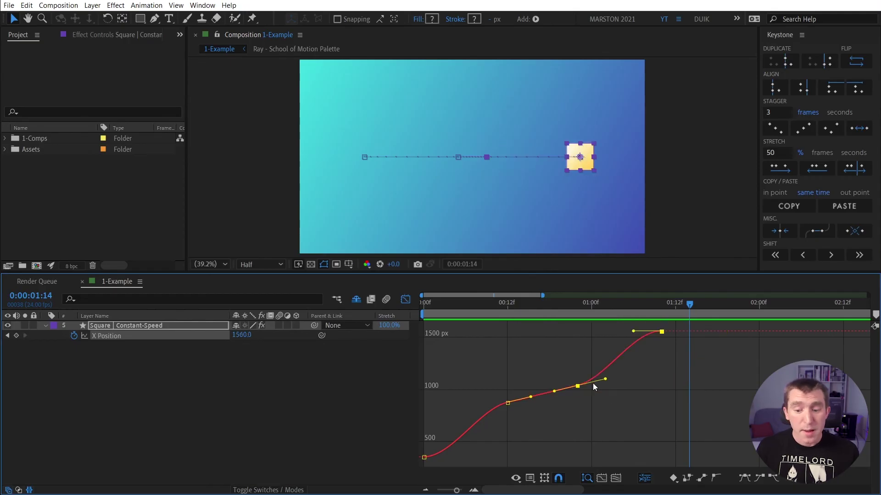
pyautogui.click(859, 256)
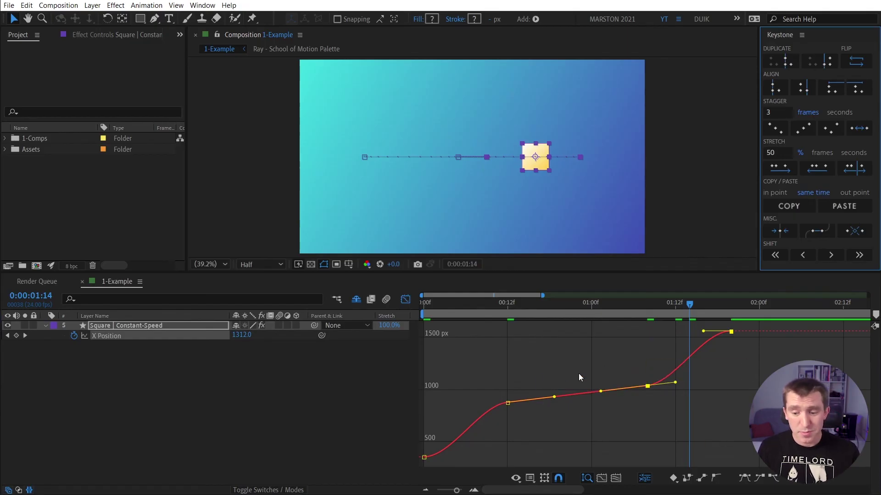
pyautogui.press('space')
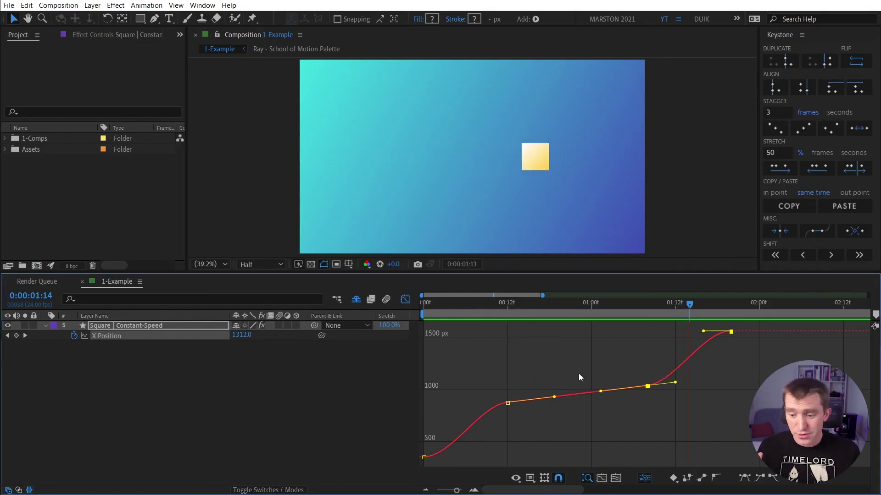
pyautogui.press('space')
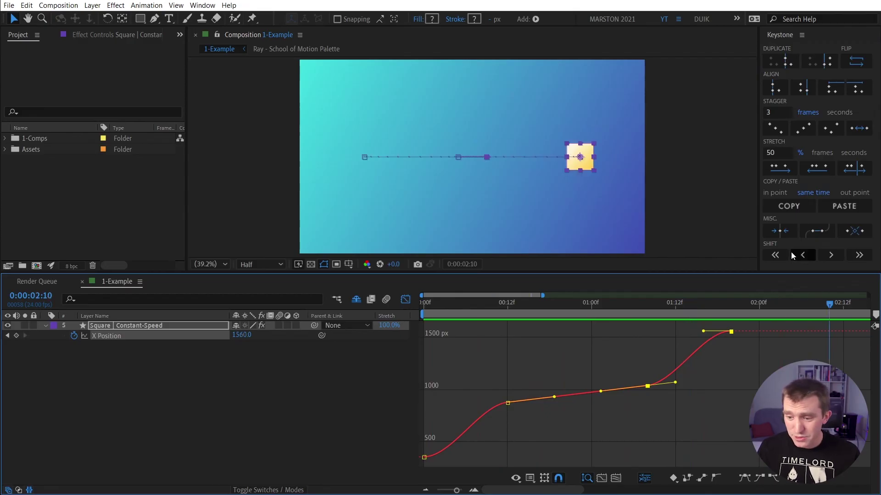